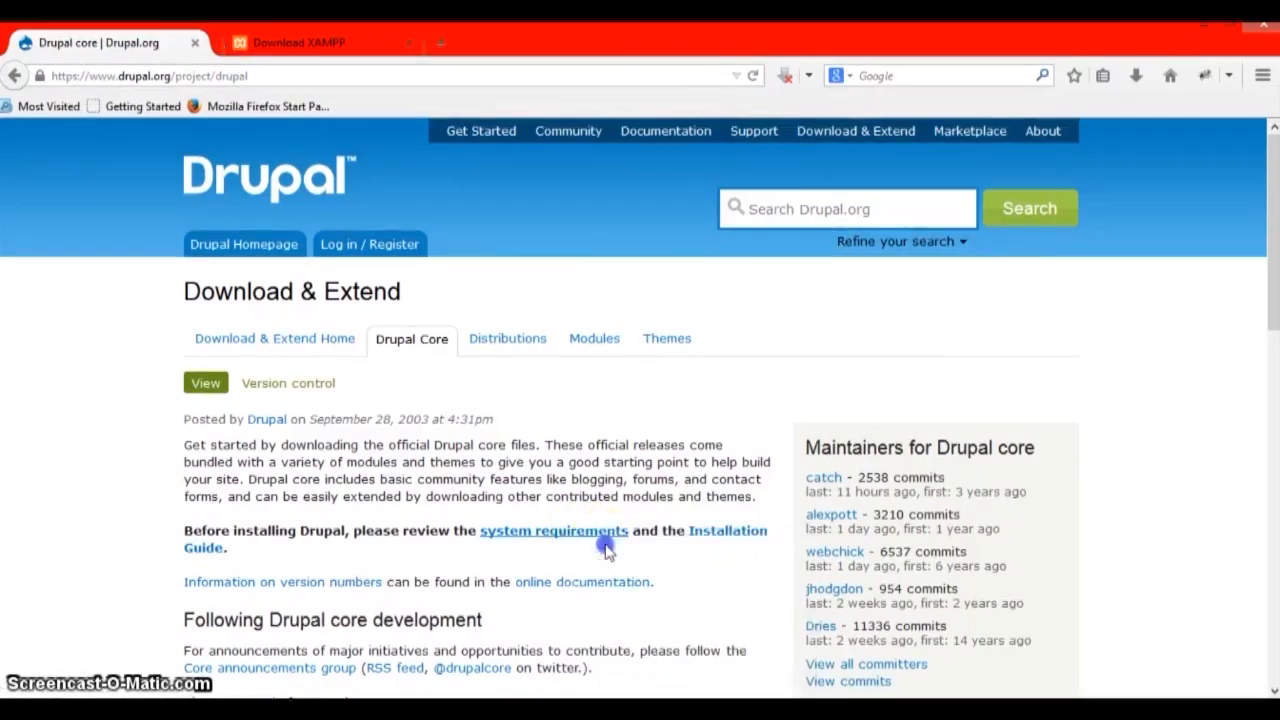
# - Review Drupal 7's system requirements, highlighting the Apache web server and PHP 5.2.5
pyautogui.click(267, 44)
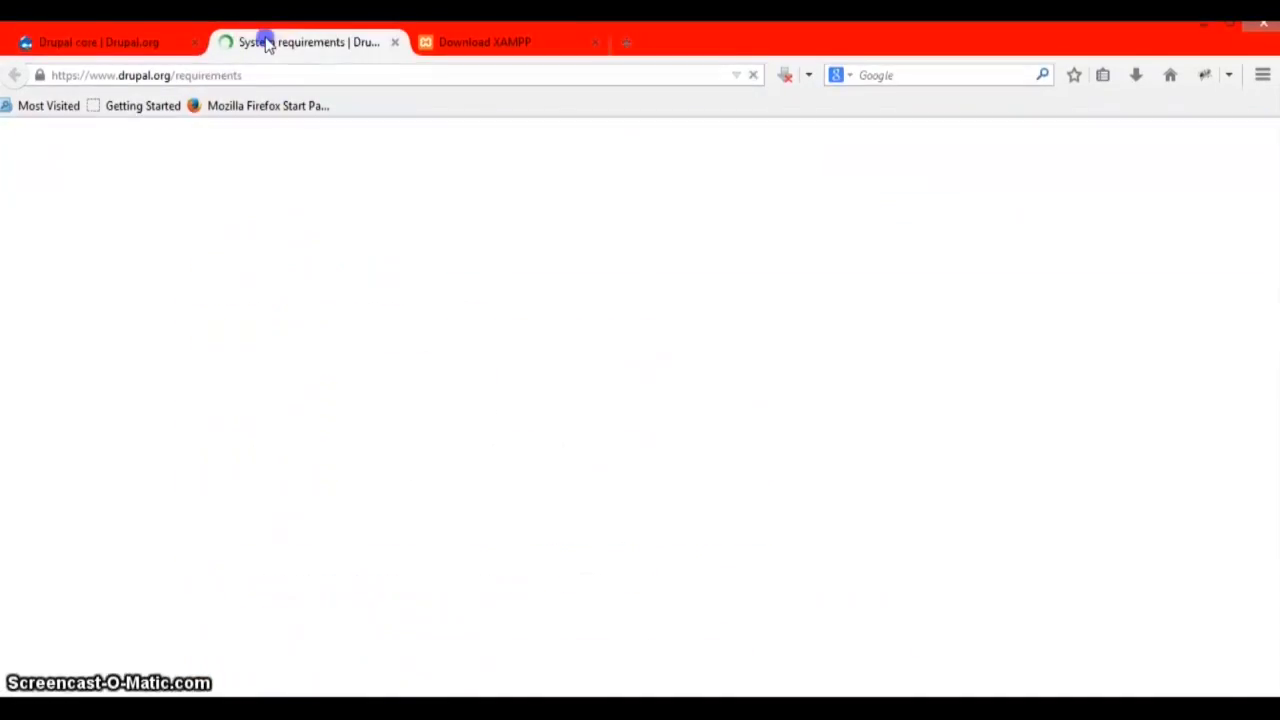
pyautogui.scroll(-3, 468, 418)
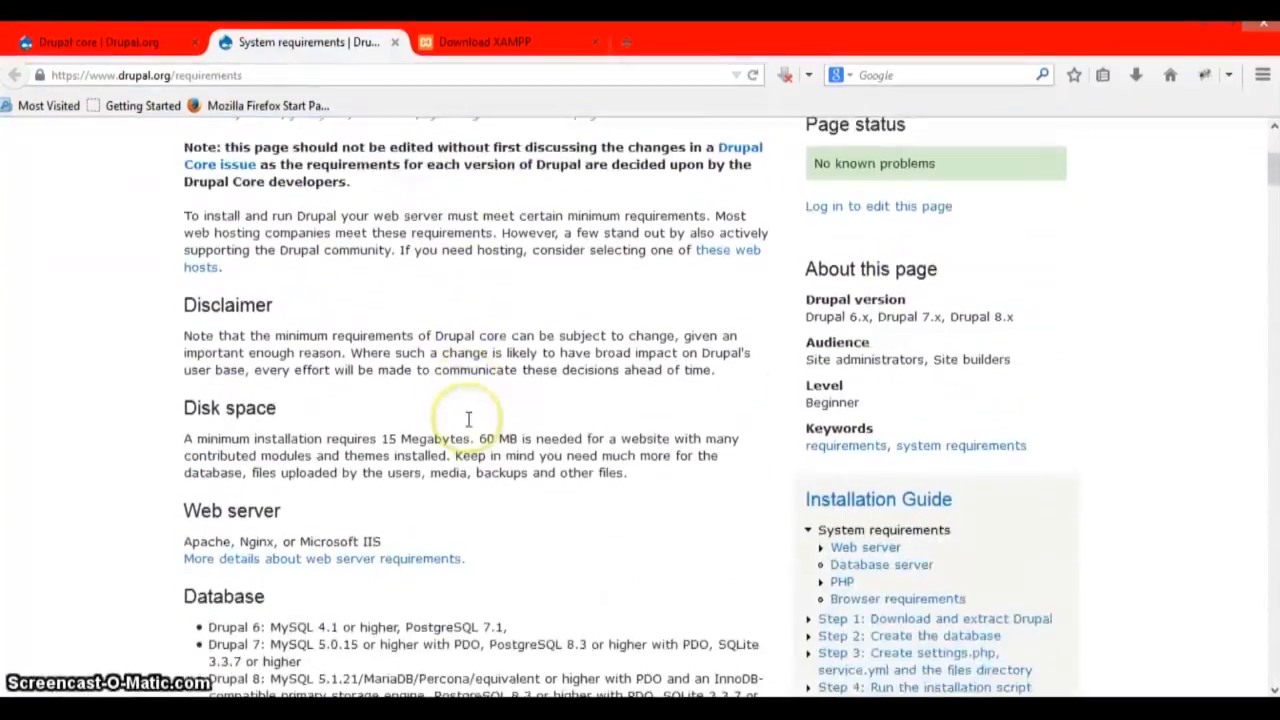
pyautogui.scroll(-3, 470, 426)
pyautogui.scroll(2, 444, 405)
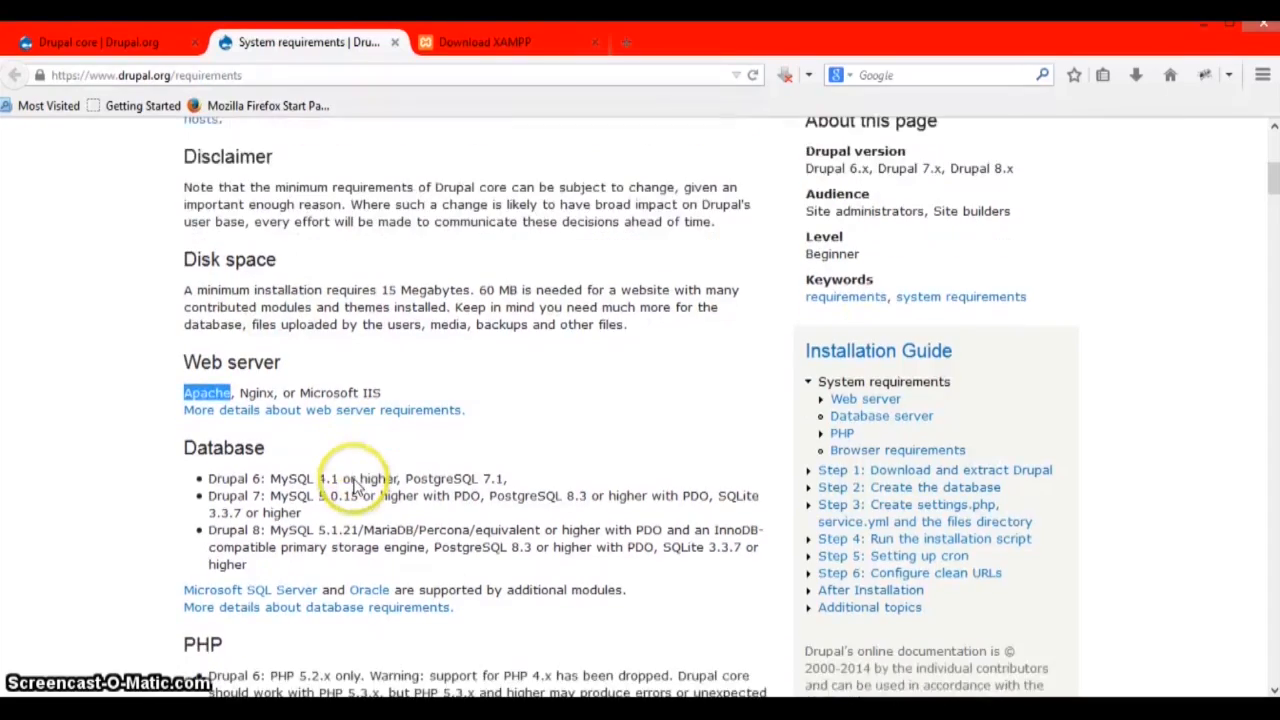
pyautogui.scroll(-1, 356, 484)
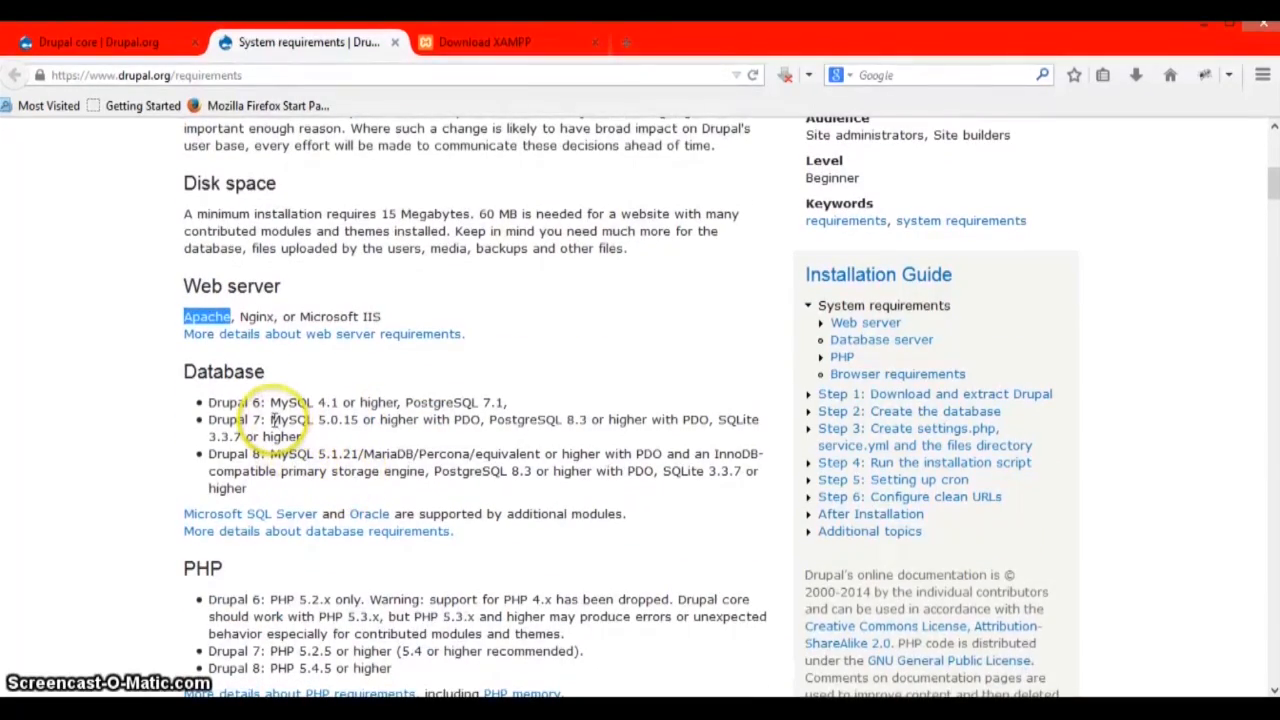
pyautogui.scroll(-3, 272, 420)
pyautogui.moveTo(270, 433); pyautogui.dragTo(345, 433)
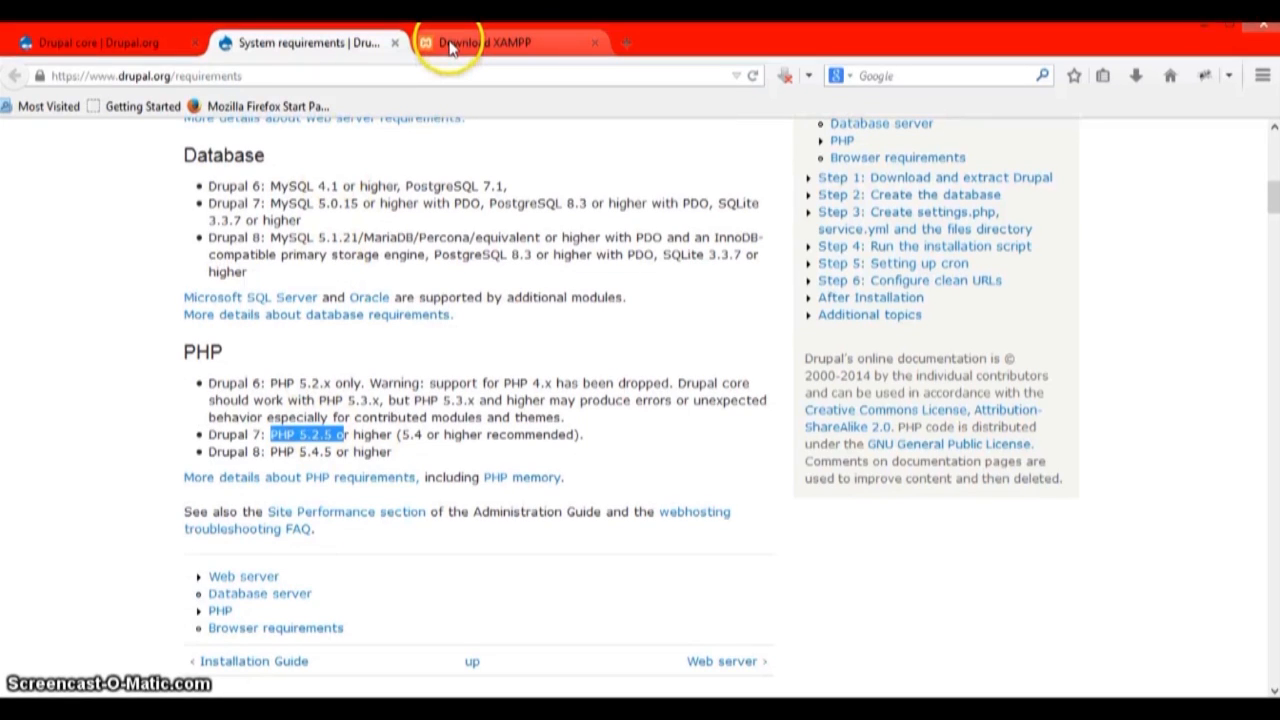
# - Compare with the XAMPP for Windows version, then return to Drupal core's Downloads table listing 7.34
pyautogui.click(451, 45)
pyautogui.scroll(3, 362, 358)
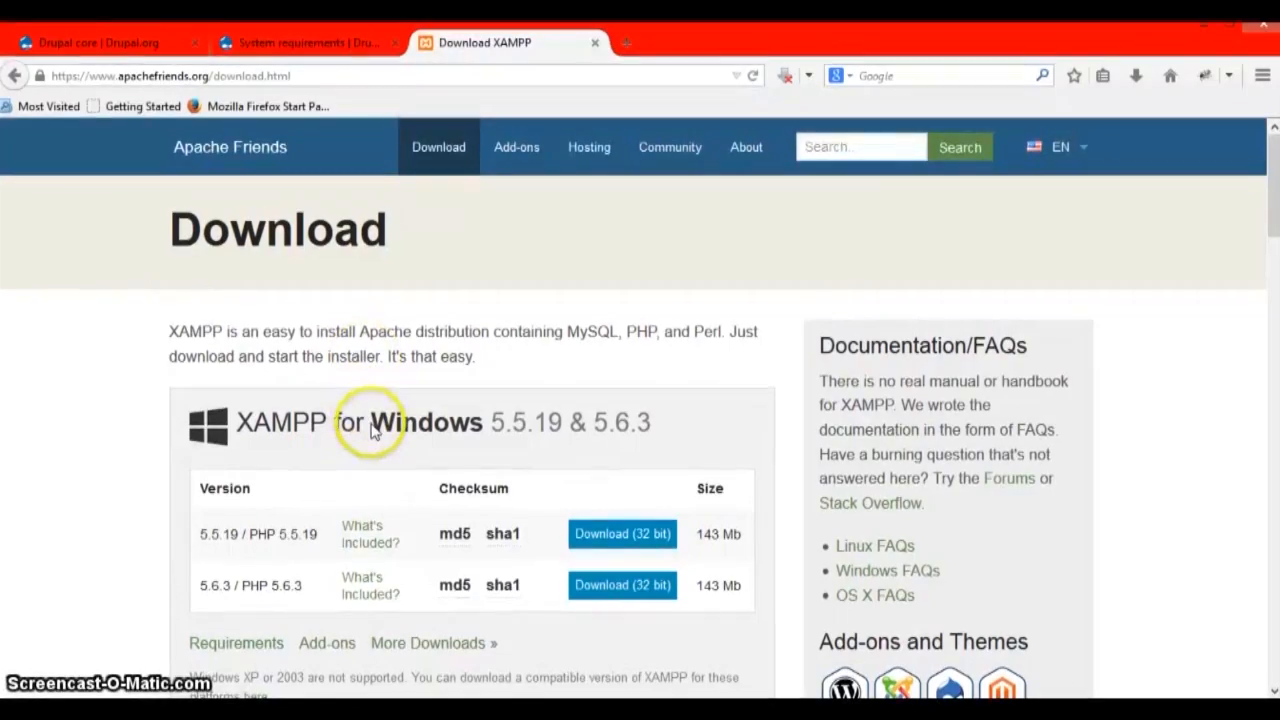
pyautogui.moveTo(266, 403); pyautogui.dragTo(678, 422)
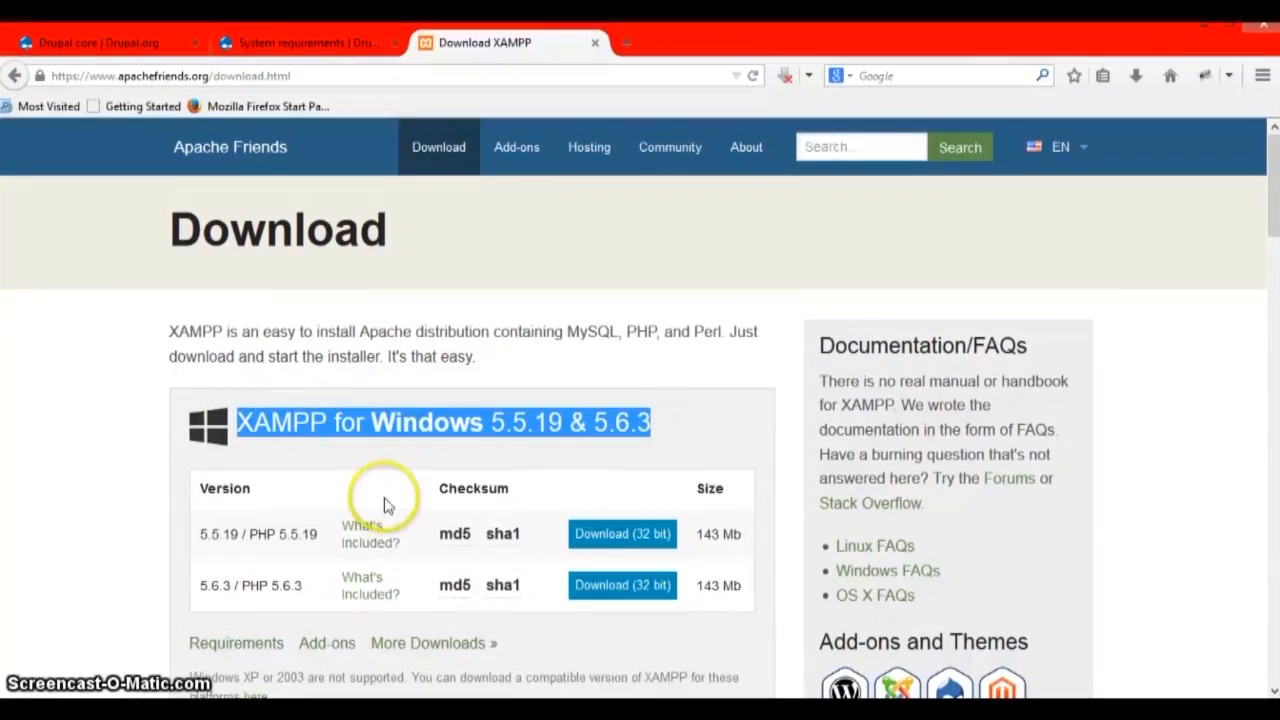
pyautogui.scroll(-2, 380, 500)
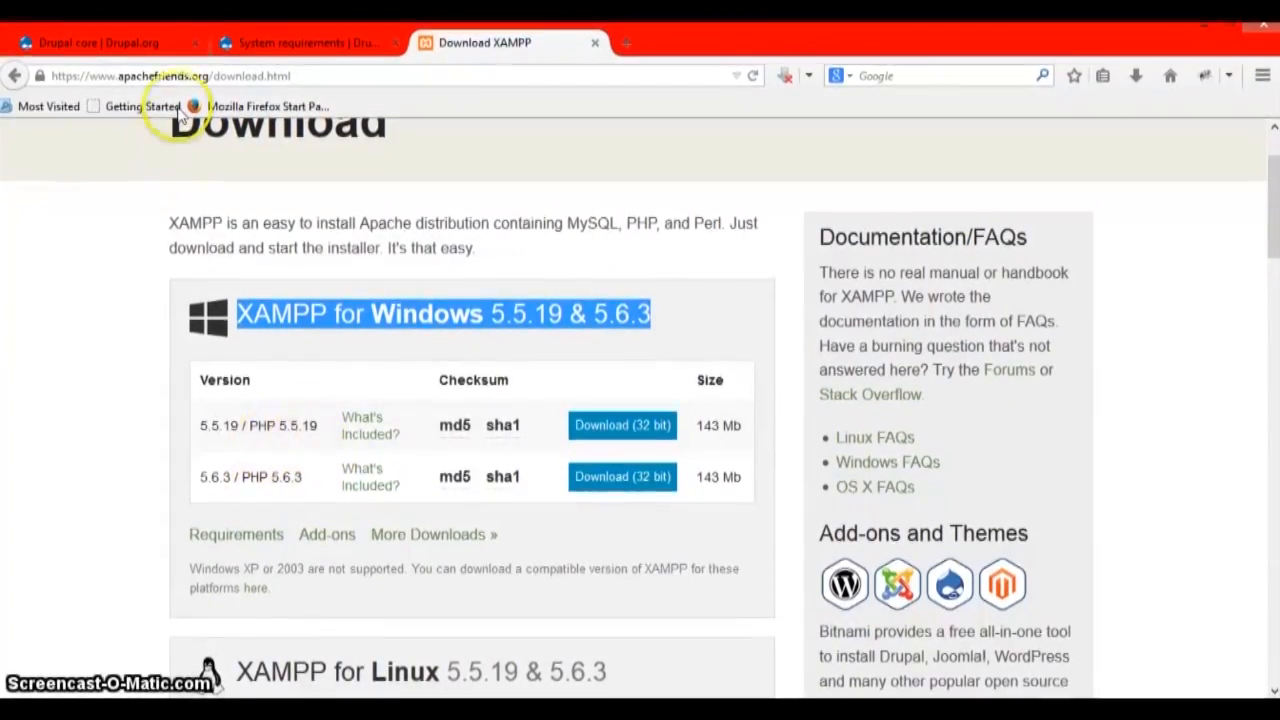
pyautogui.click(128, 43)
pyautogui.scroll(-10, 370, 430)
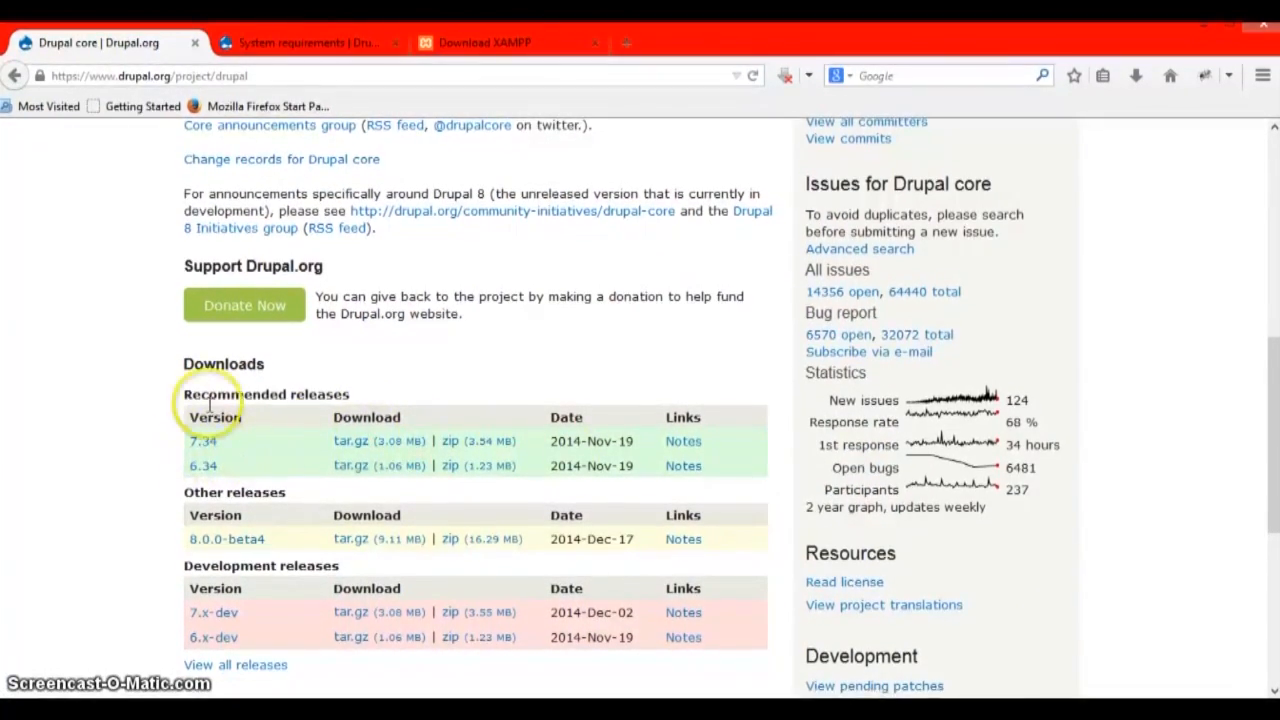
# - Save the drupal-7.34.tar.gz archive and open a File Explorer window on Local Disk (C:)
pyautogui.click(366, 446)
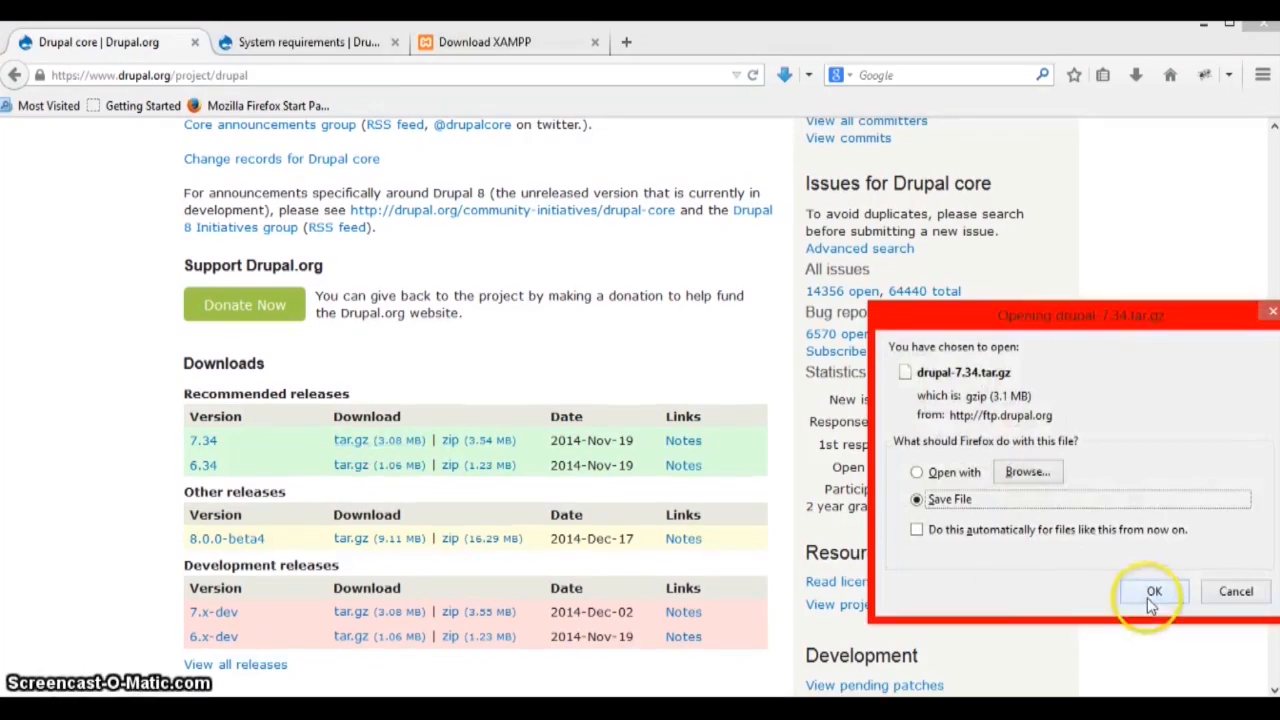
pyautogui.click(1152, 594)
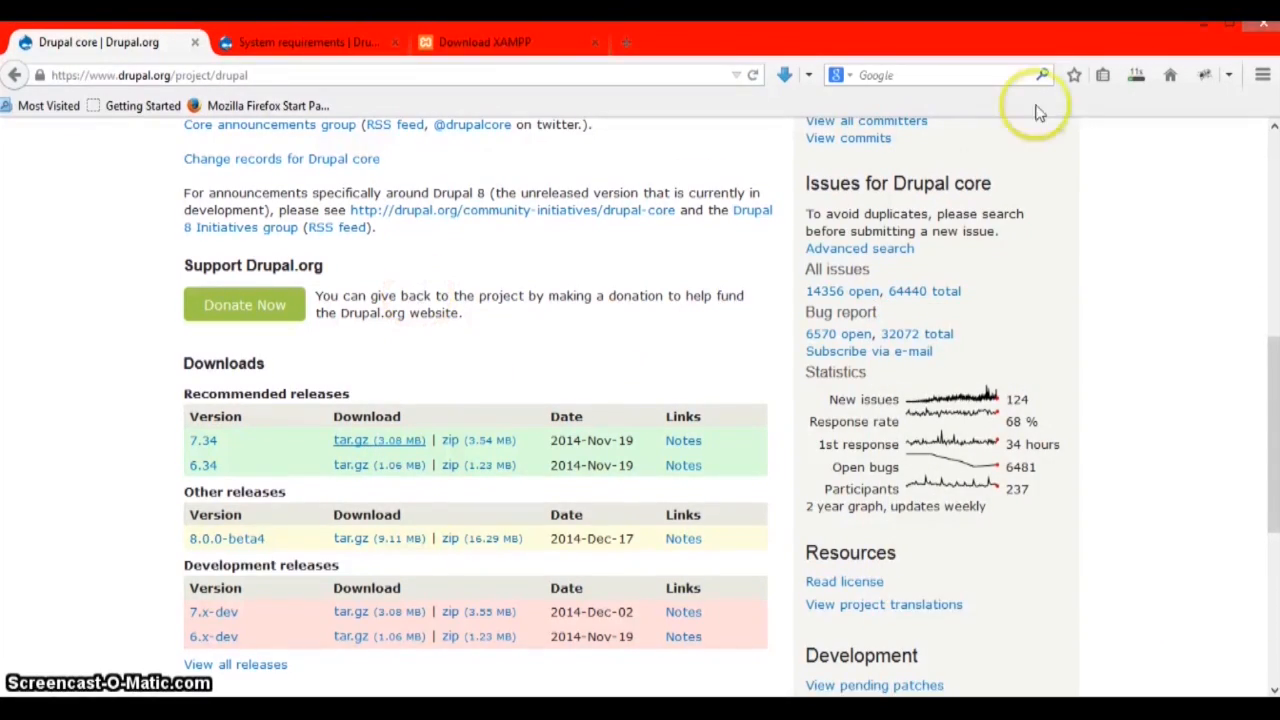
pyautogui.rightClick(918, 134)
pyautogui.click(968, 170)
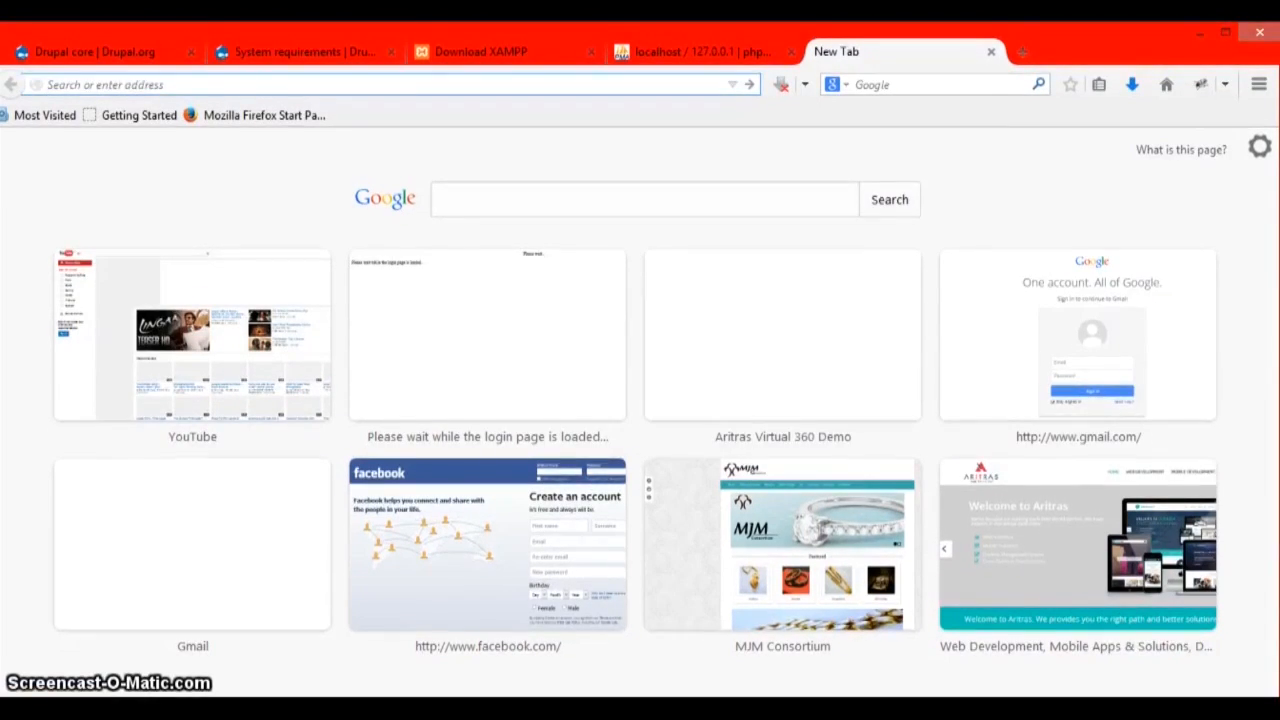
pyautogui.press('super+e')
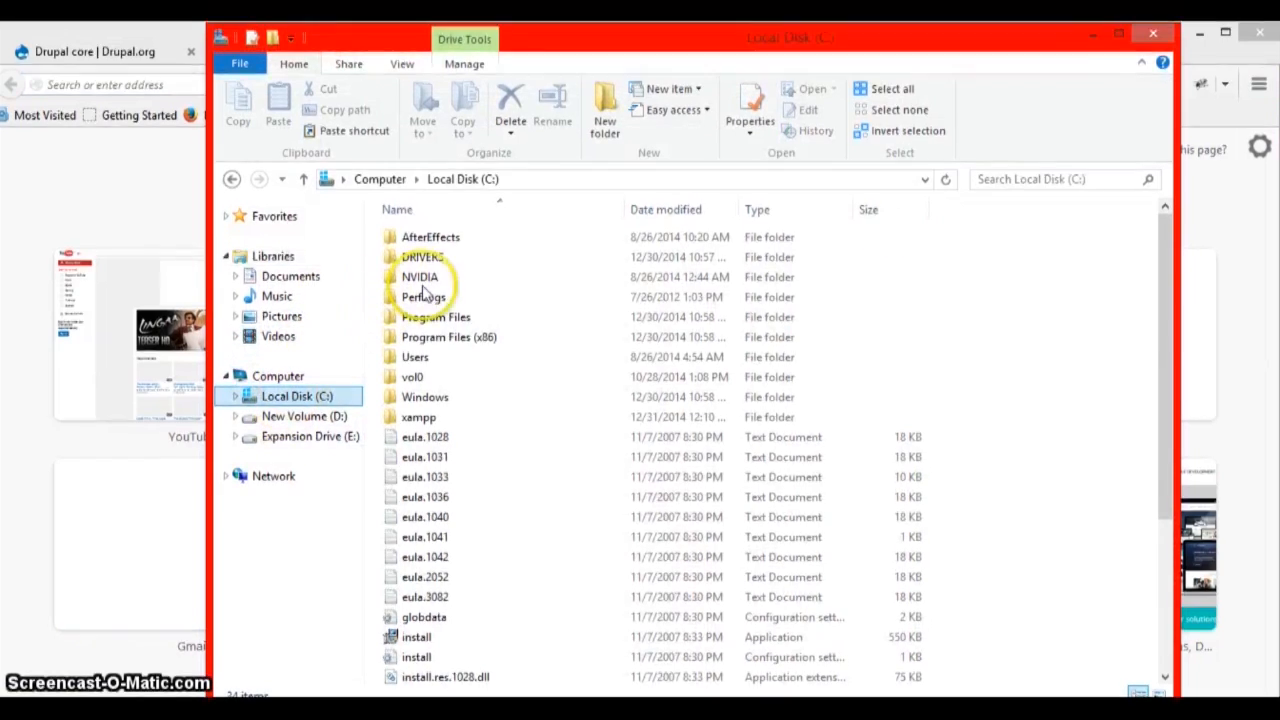
# - Navigate to C:\xampp\htdocs\drupal\sites and select the default folder
pyautogui.click(422, 397)
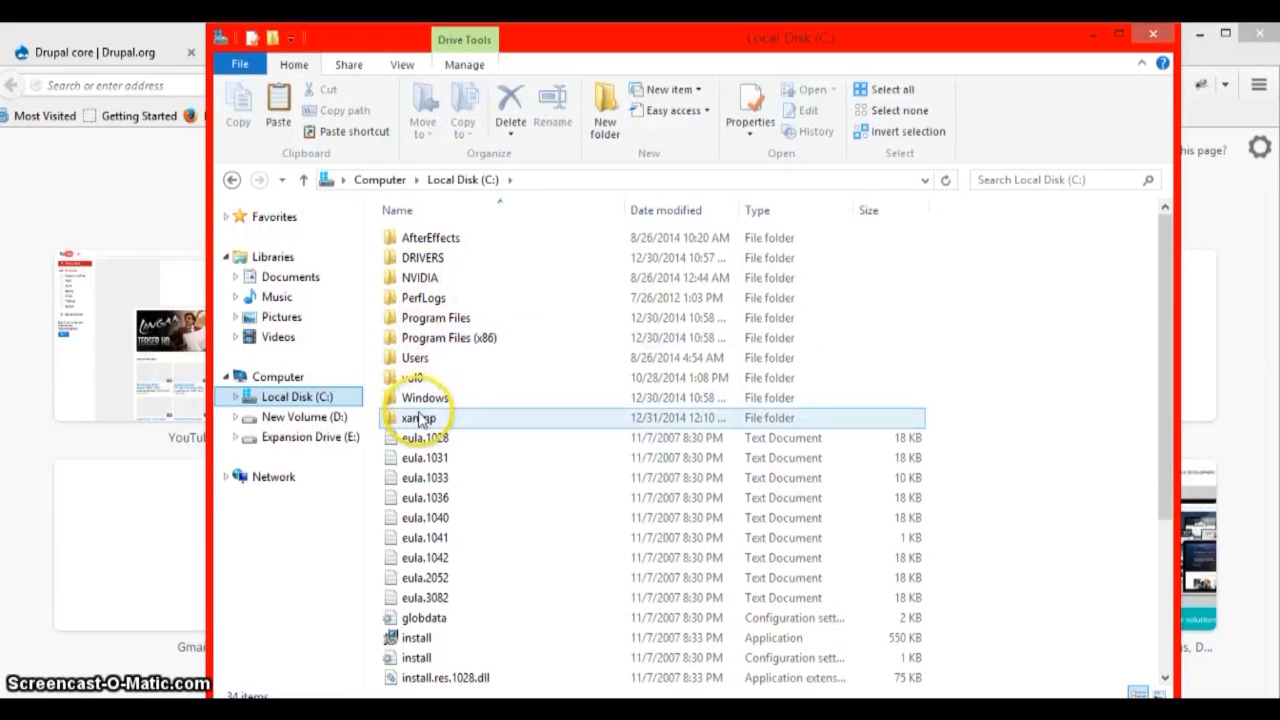
pyautogui.doubleClick(419, 418)
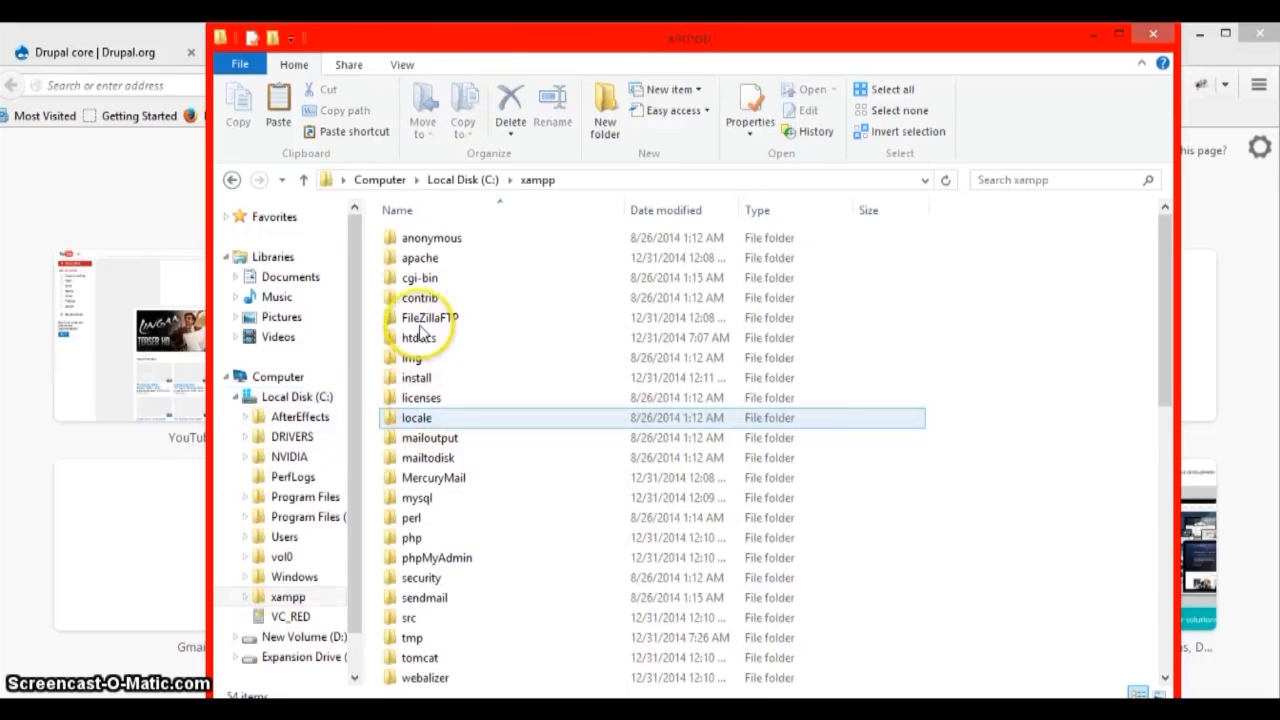
pyautogui.click(416, 340)
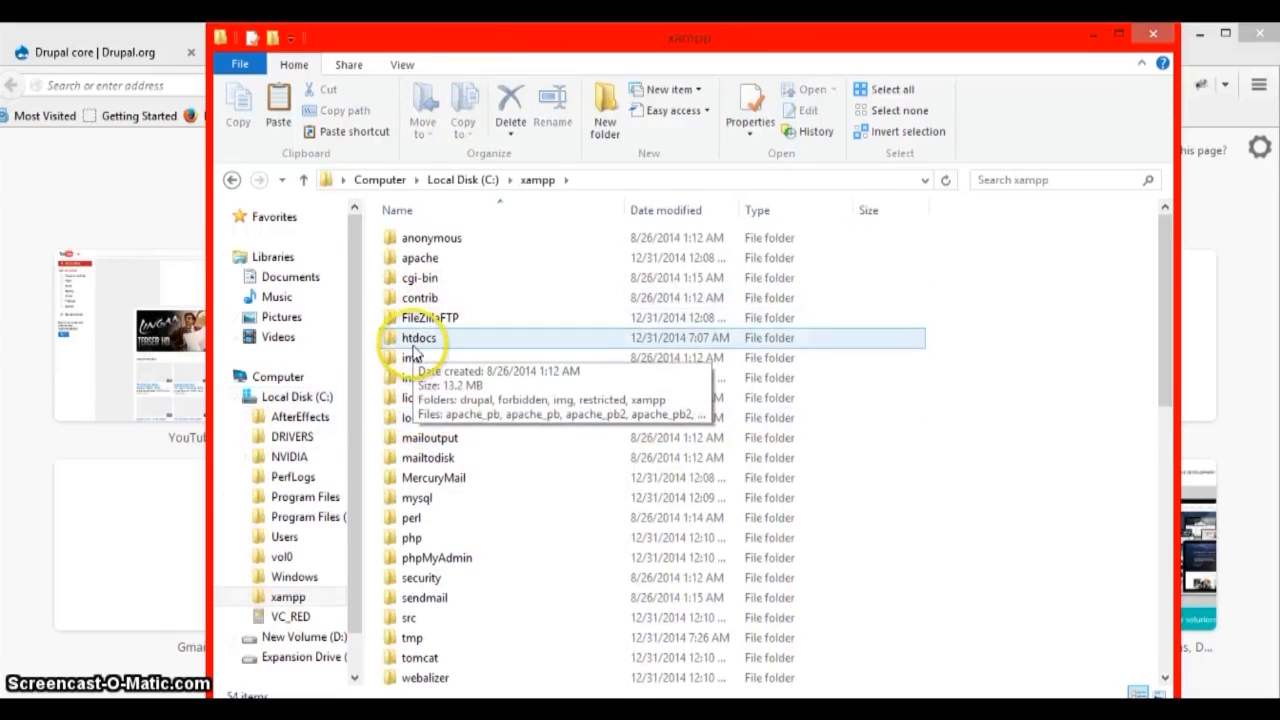
pyautogui.doubleClick(414, 340)
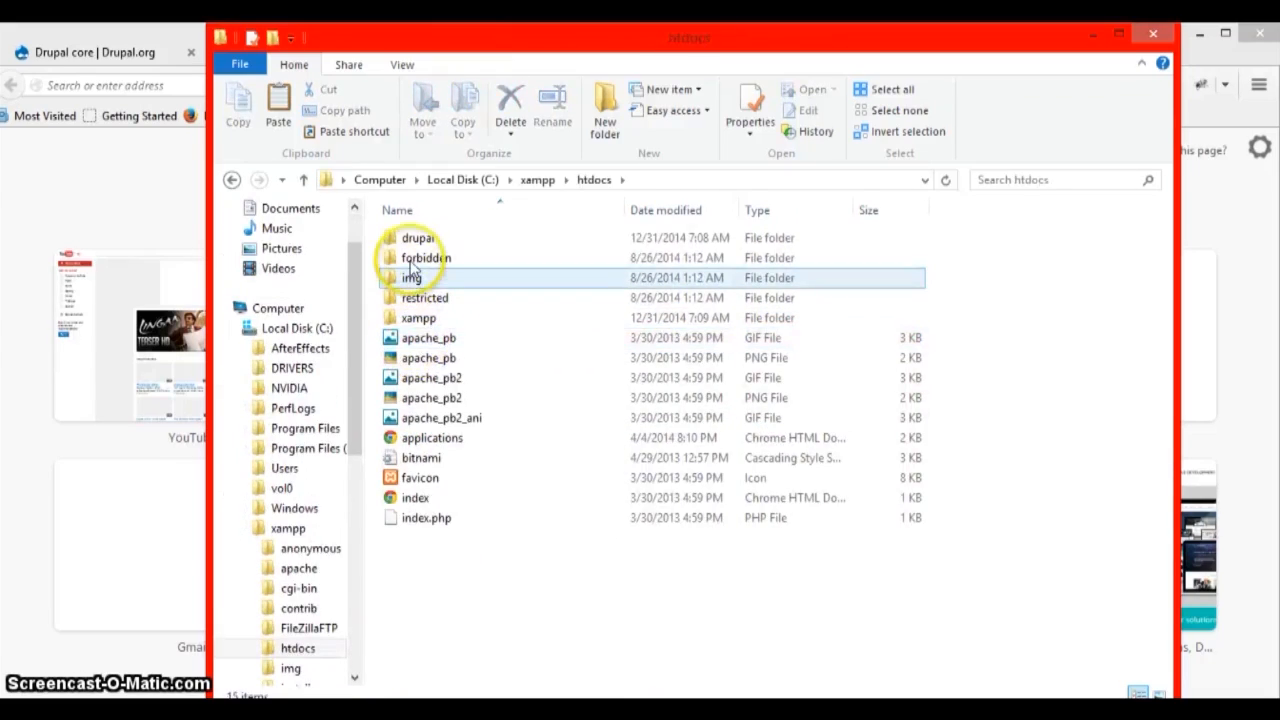
pyautogui.doubleClick(414, 238)
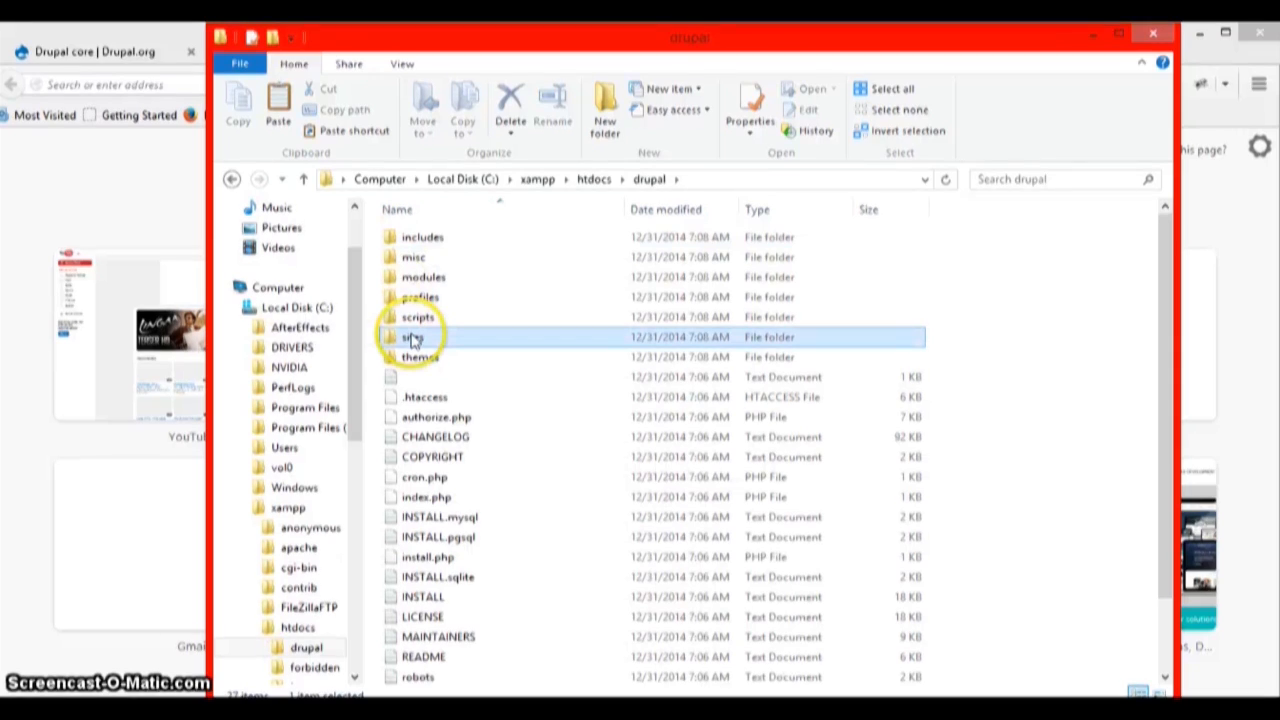
pyautogui.doubleClick(412, 339)
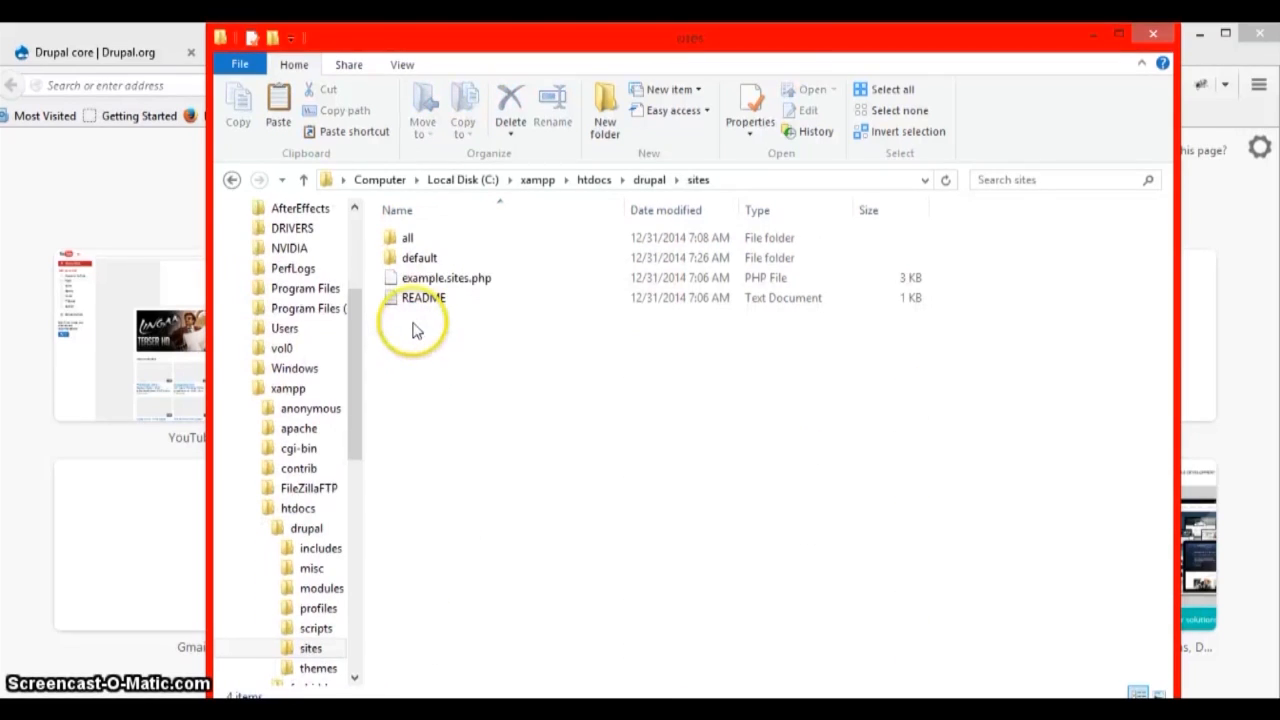
pyautogui.click(414, 262)
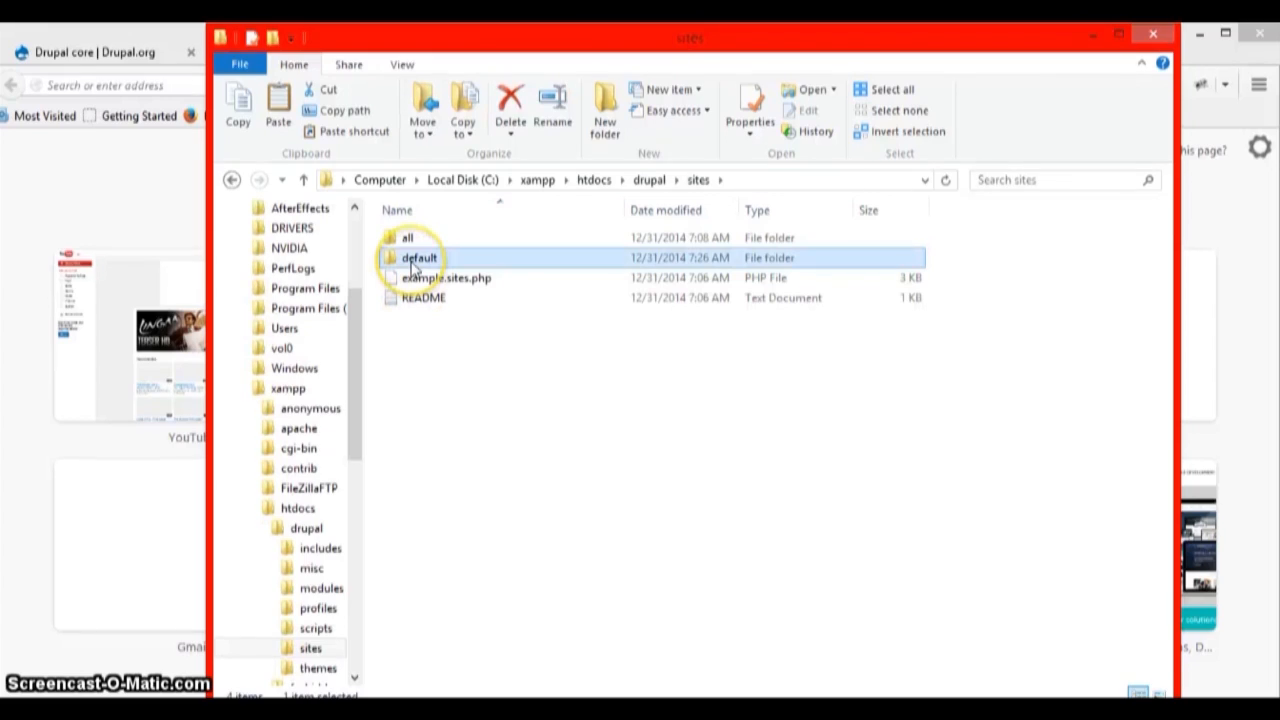
# - Duplicate default.settings.php in sites\default and name the copy settings.php
pyautogui.doubleClick(414, 262)
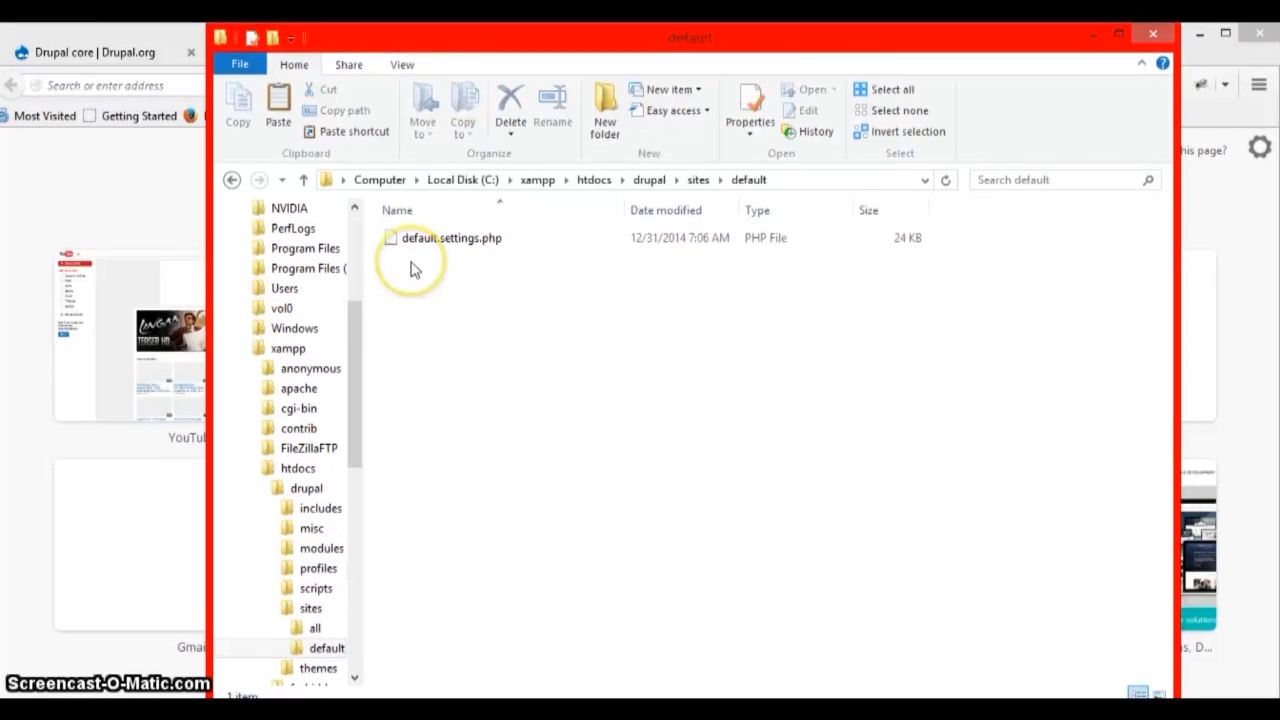
pyautogui.click(421, 248)
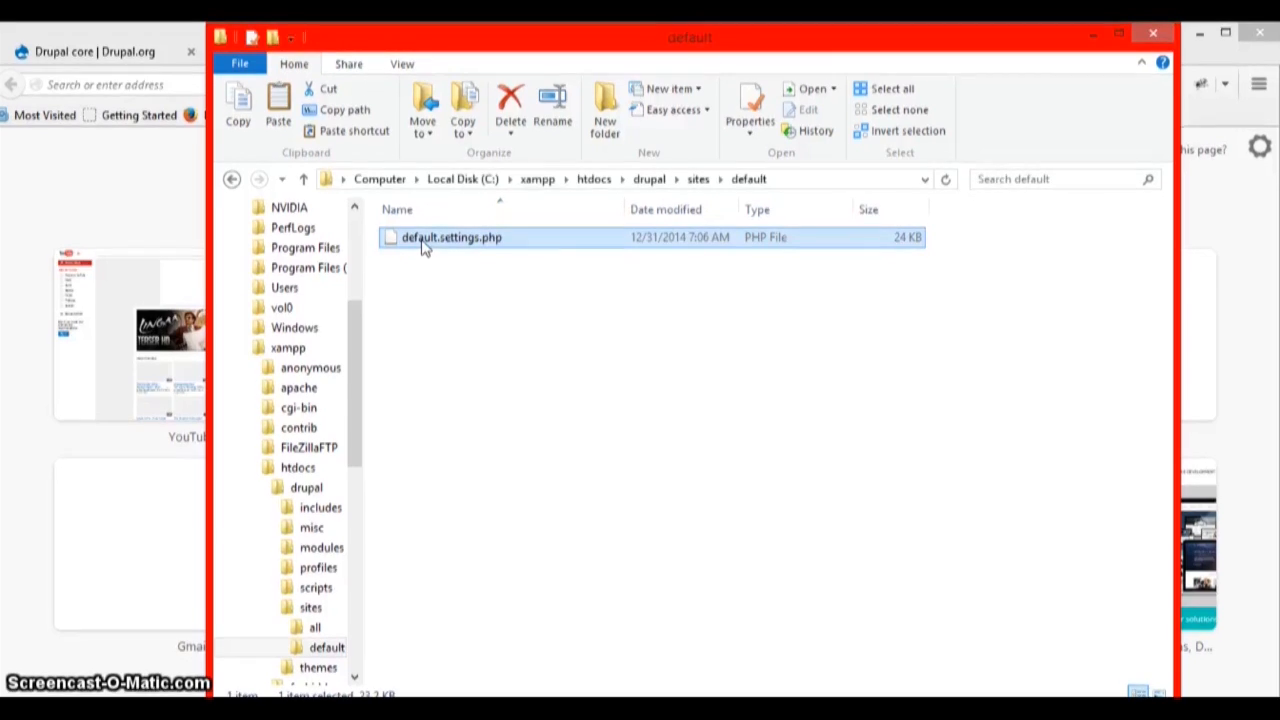
pyautogui.click(448, 290)
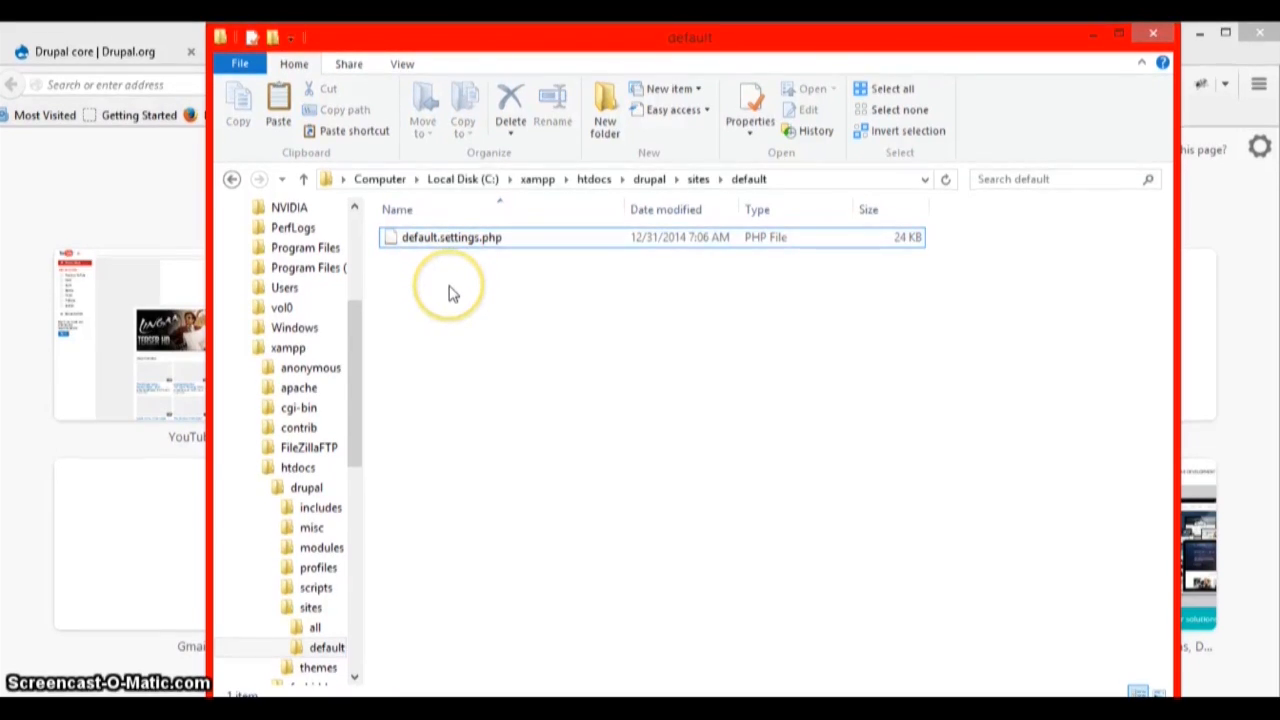
pyautogui.hotkey('ctrl', 'v')
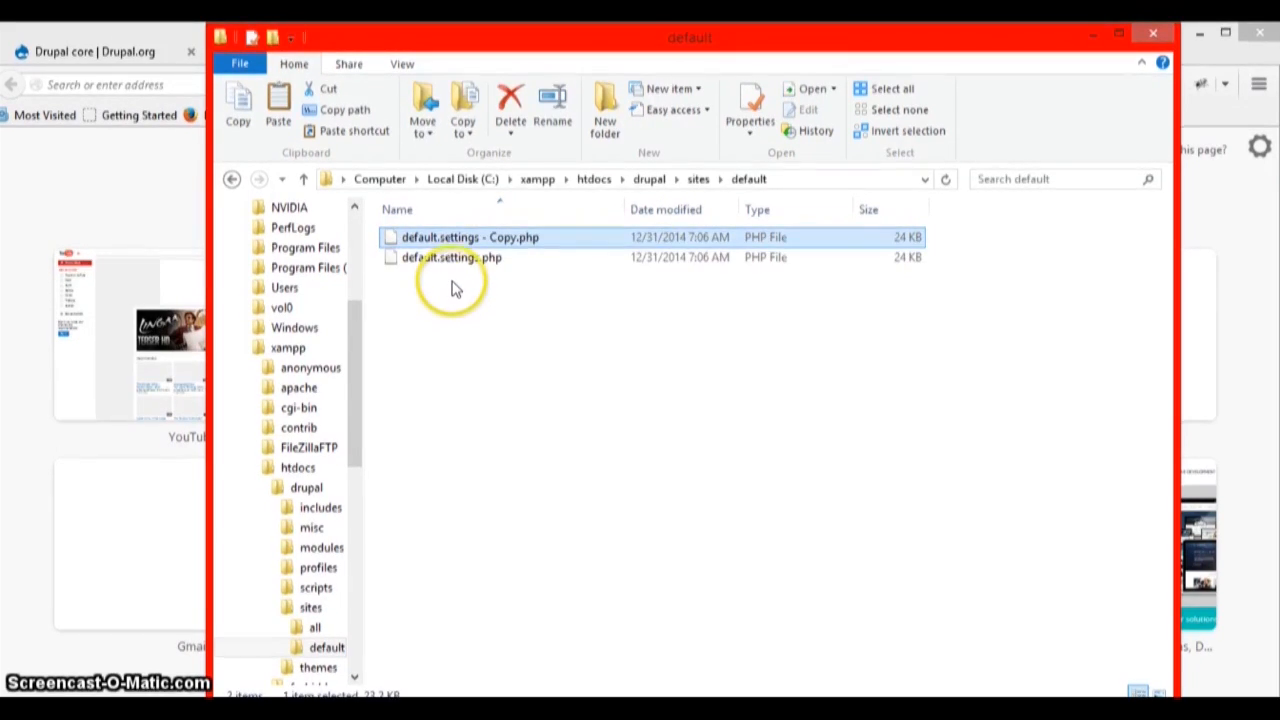
pyautogui.press('F2')
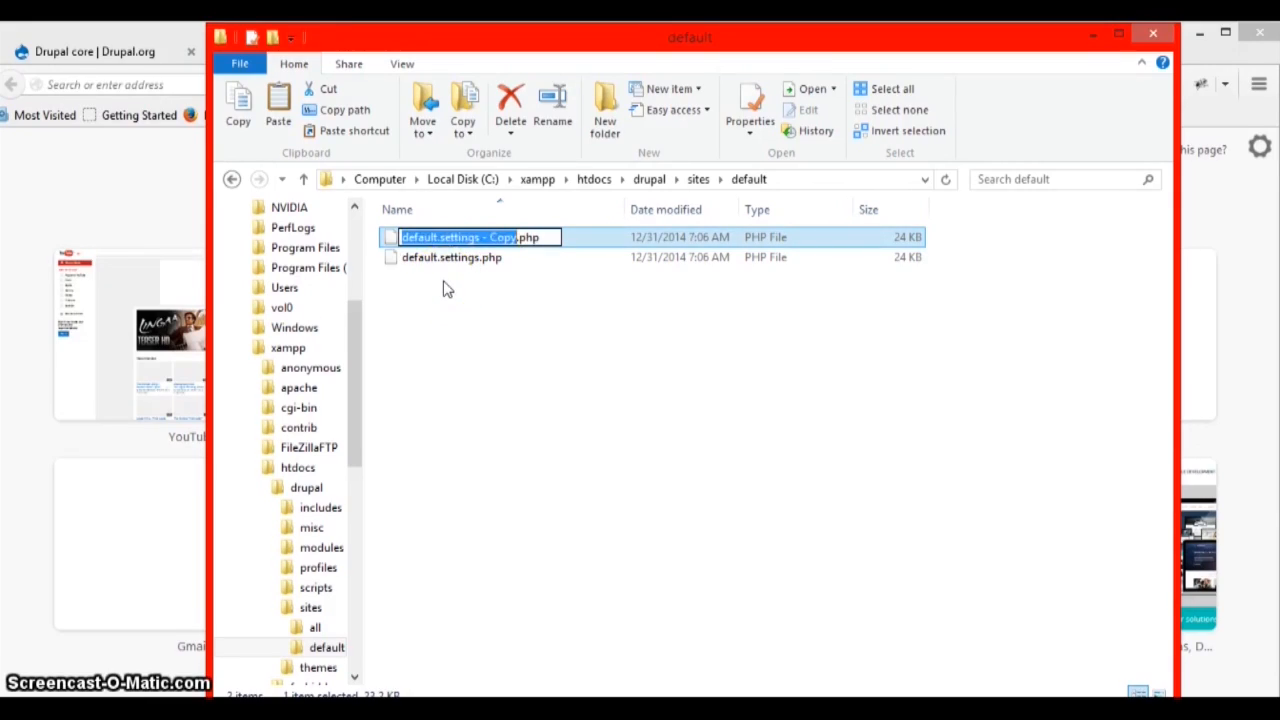
pyautogui.write('s')
pyautogui.write('etti')
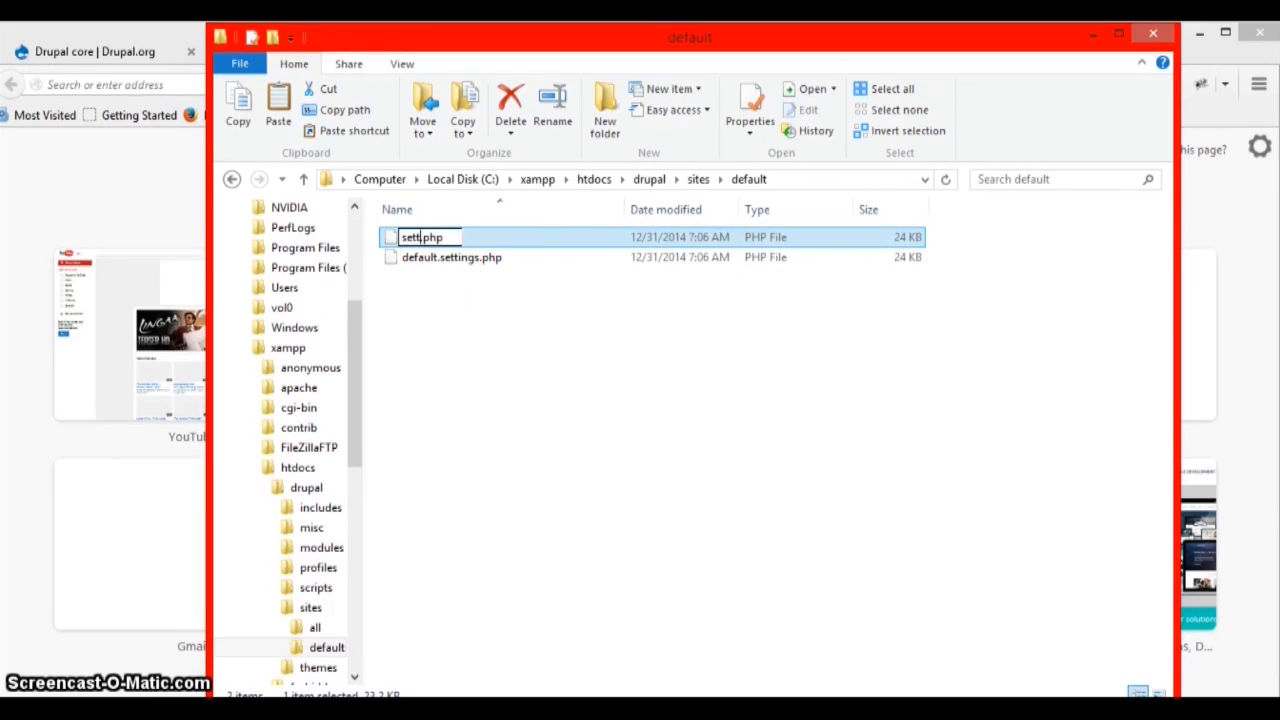
pyautogui.write('ngs')
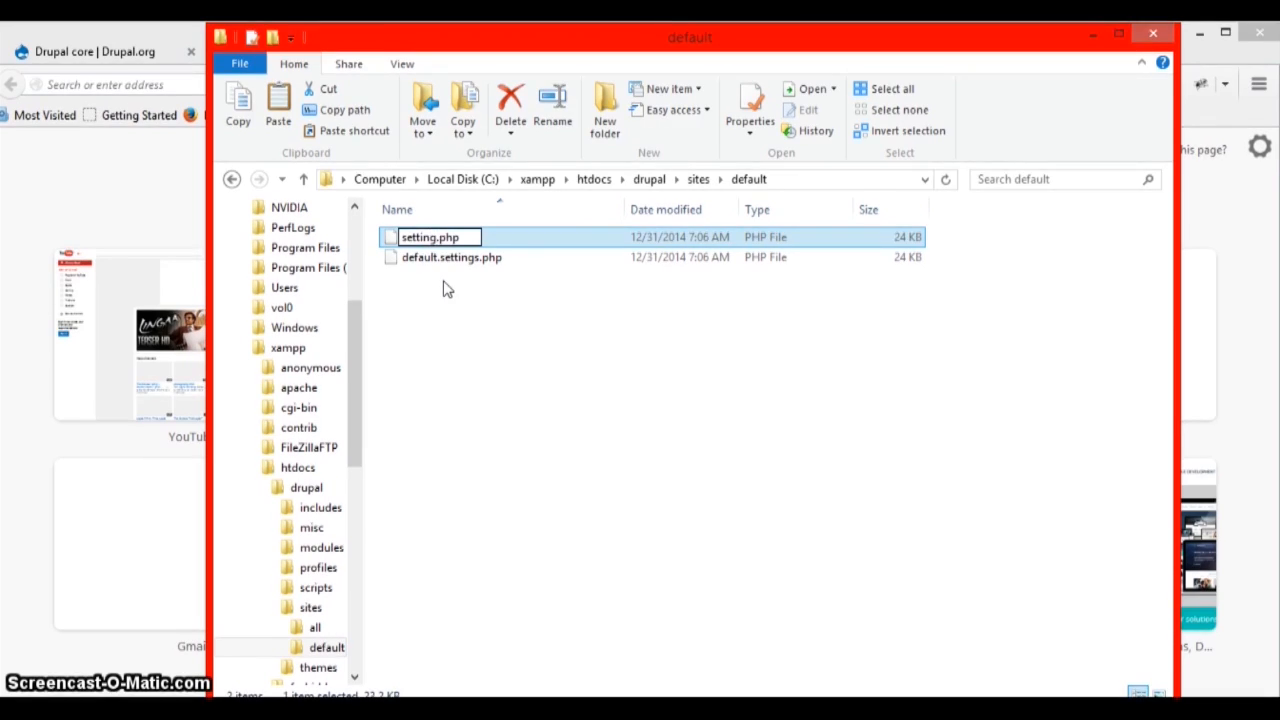
pyautogui.press('Return')
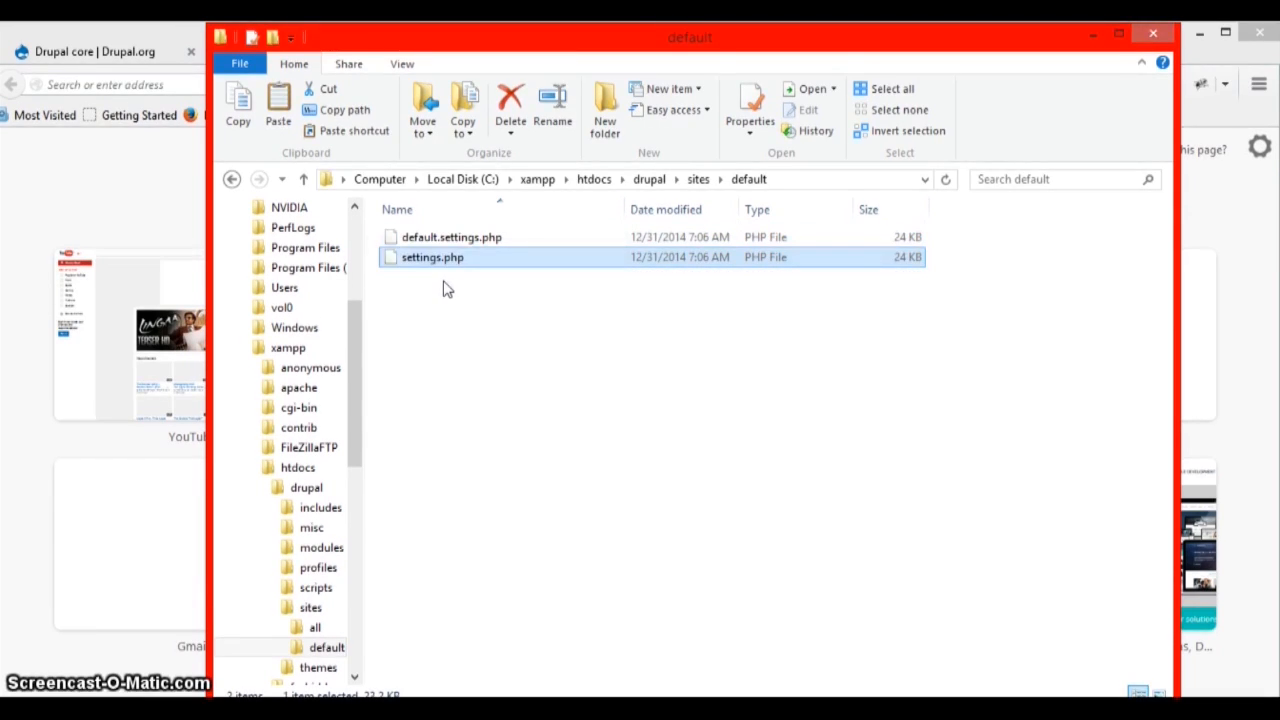
# - Add an empty folder called files inside sites\default
pyautogui.rightClick(528, 350)
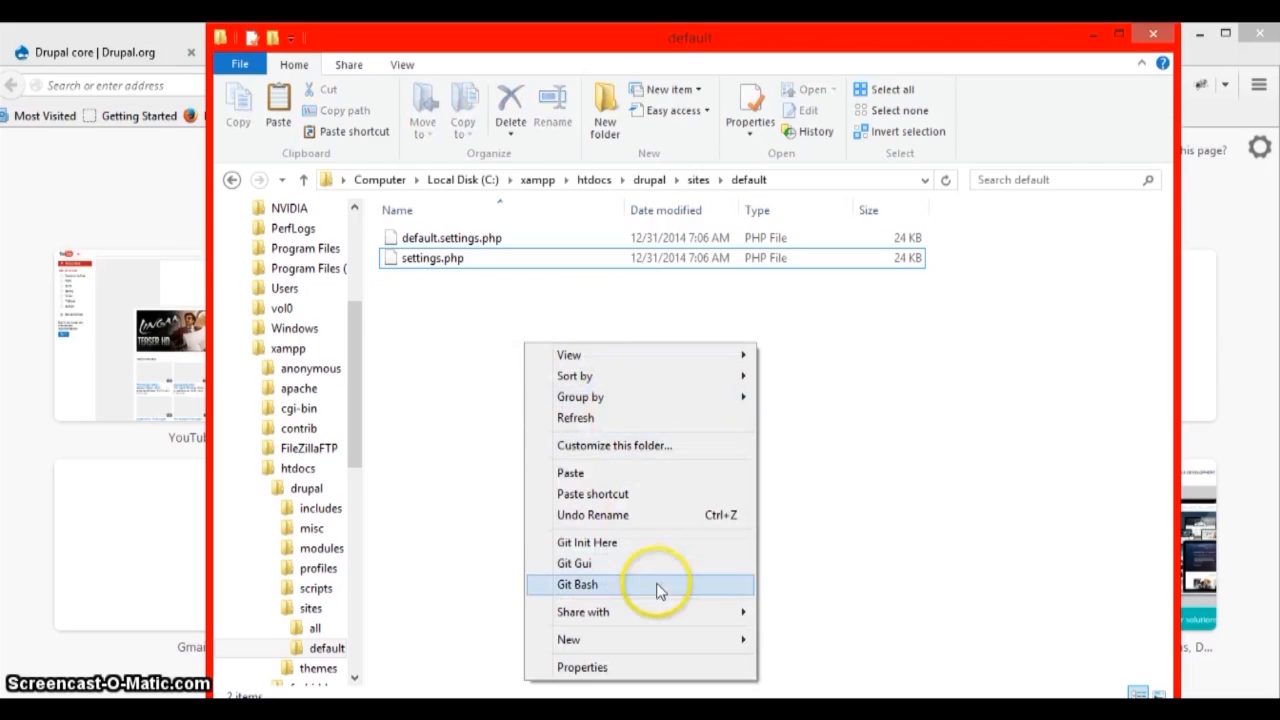
pyautogui.moveTo(700, 640)
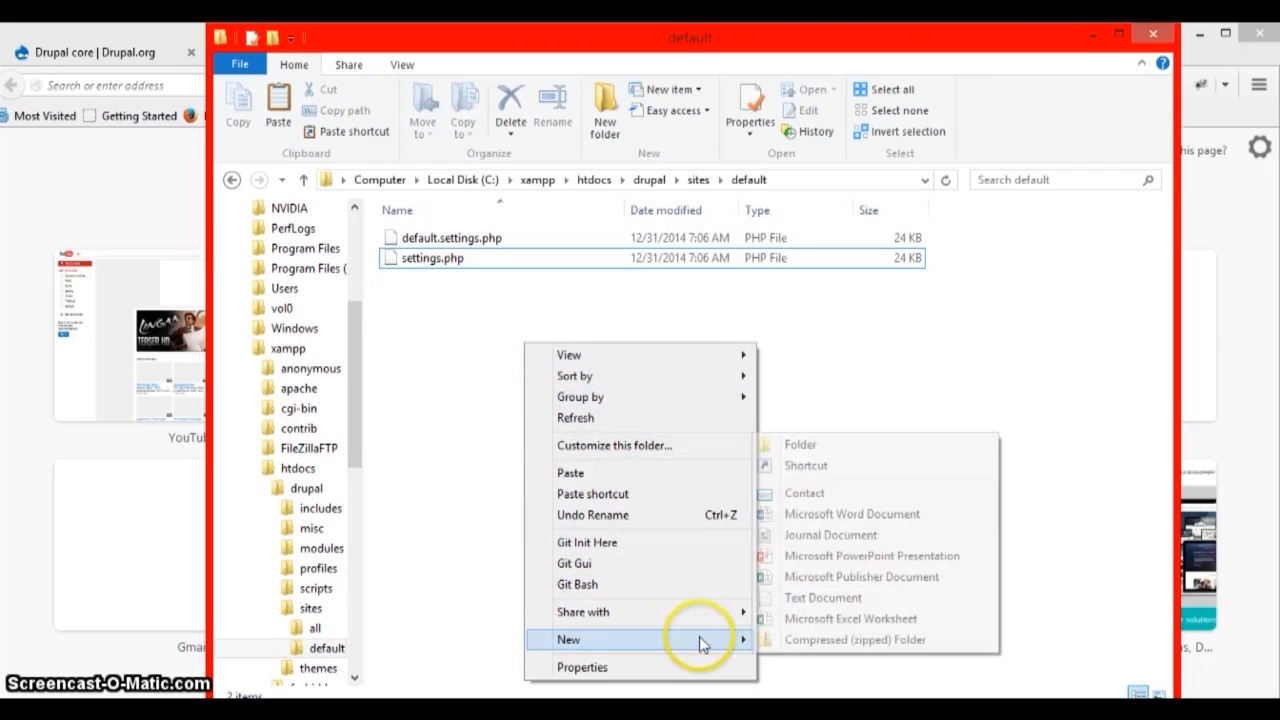
pyautogui.click(862, 450)
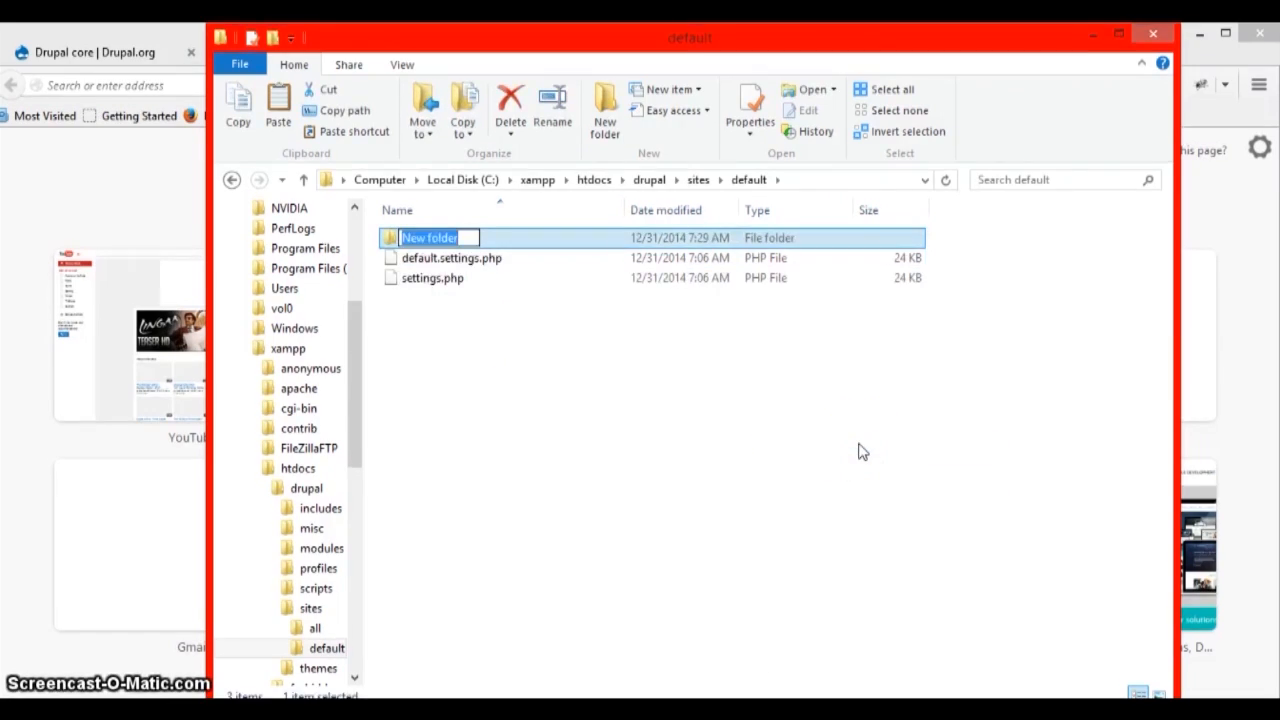
pyautogui.write('file')
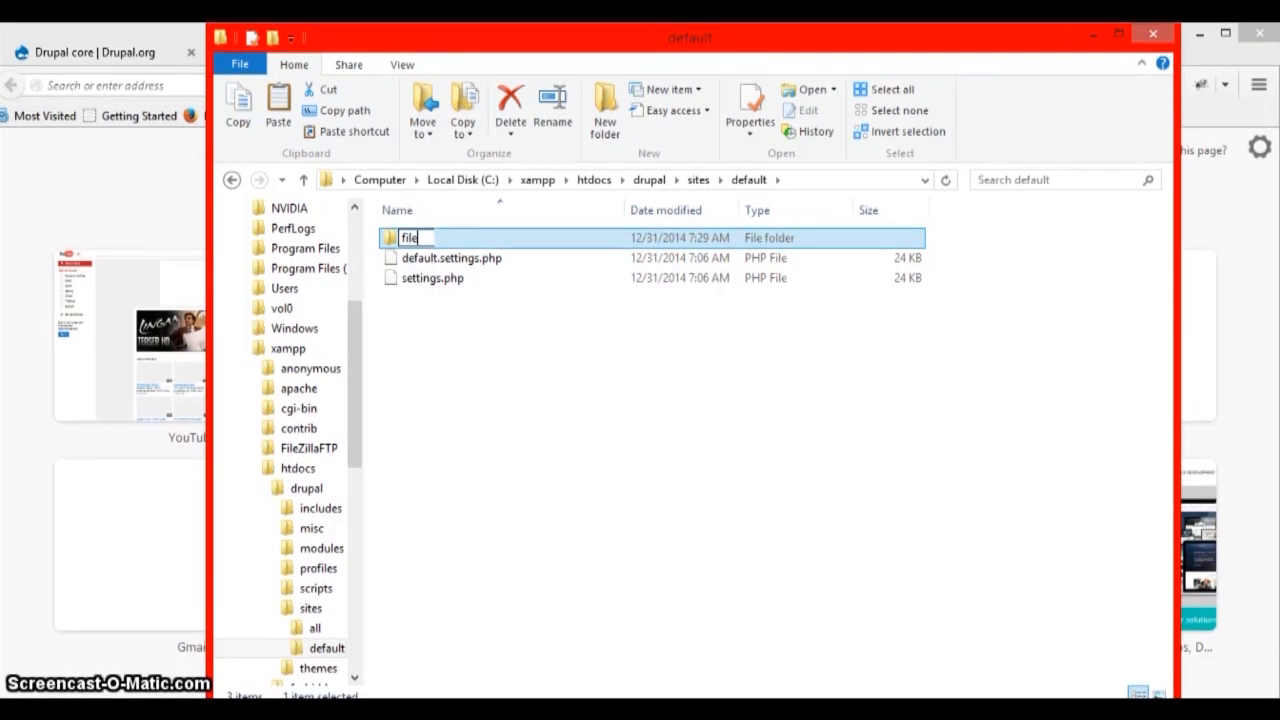
pyautogui.write('s')
pyautogui.press('Return')
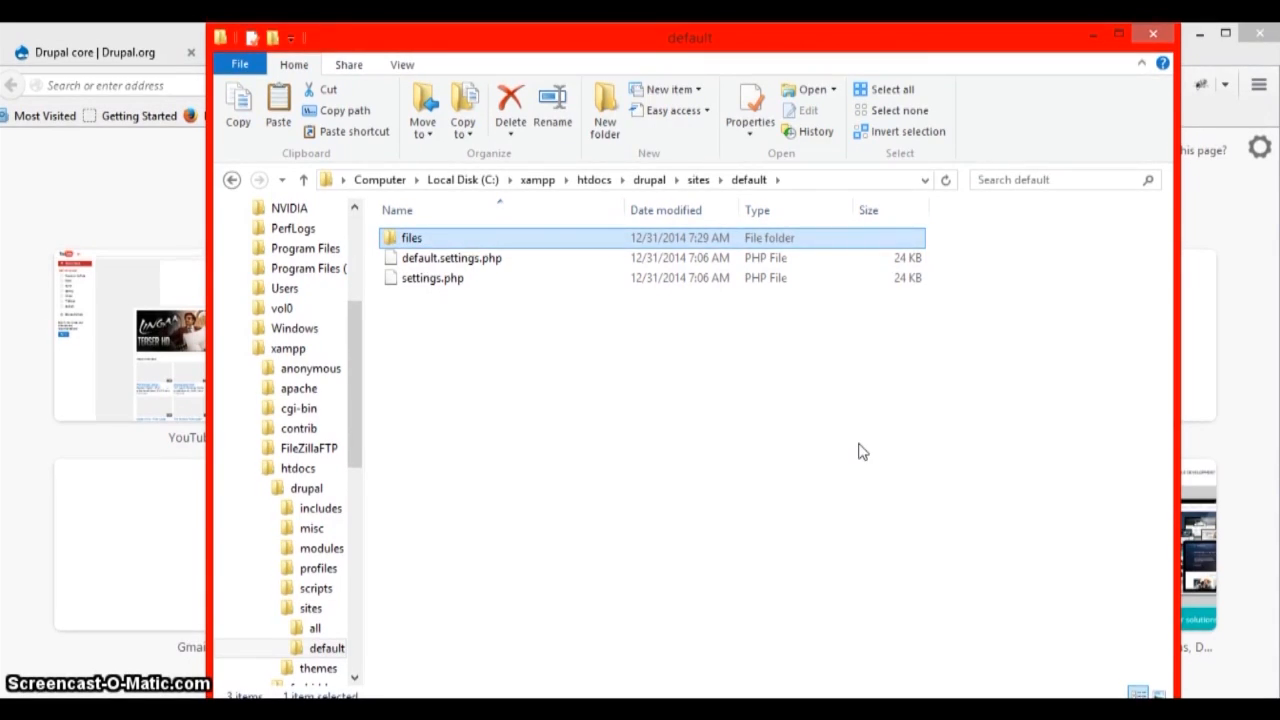
pyautogui.click(750, 486)
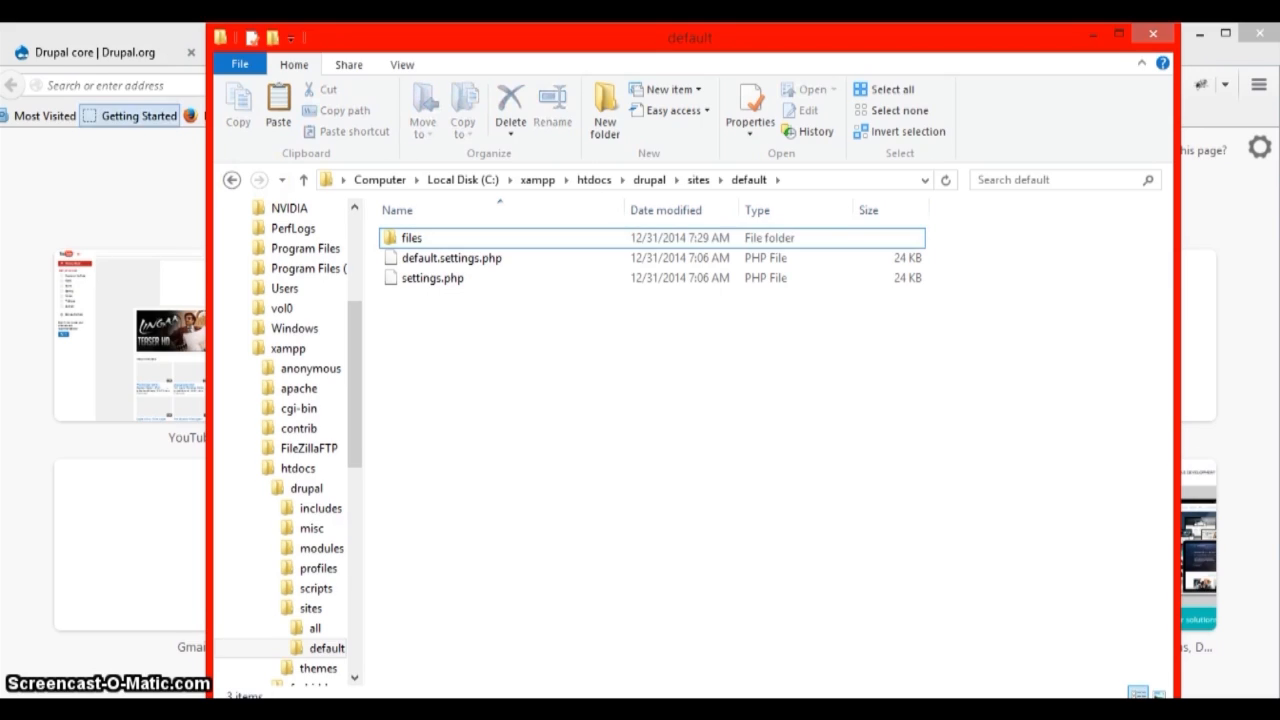
# - On phpMyAdmin's Databases page, create an empty database called drupal
pyautogui.click(133, 183)
pyautogui.click(735, 55)
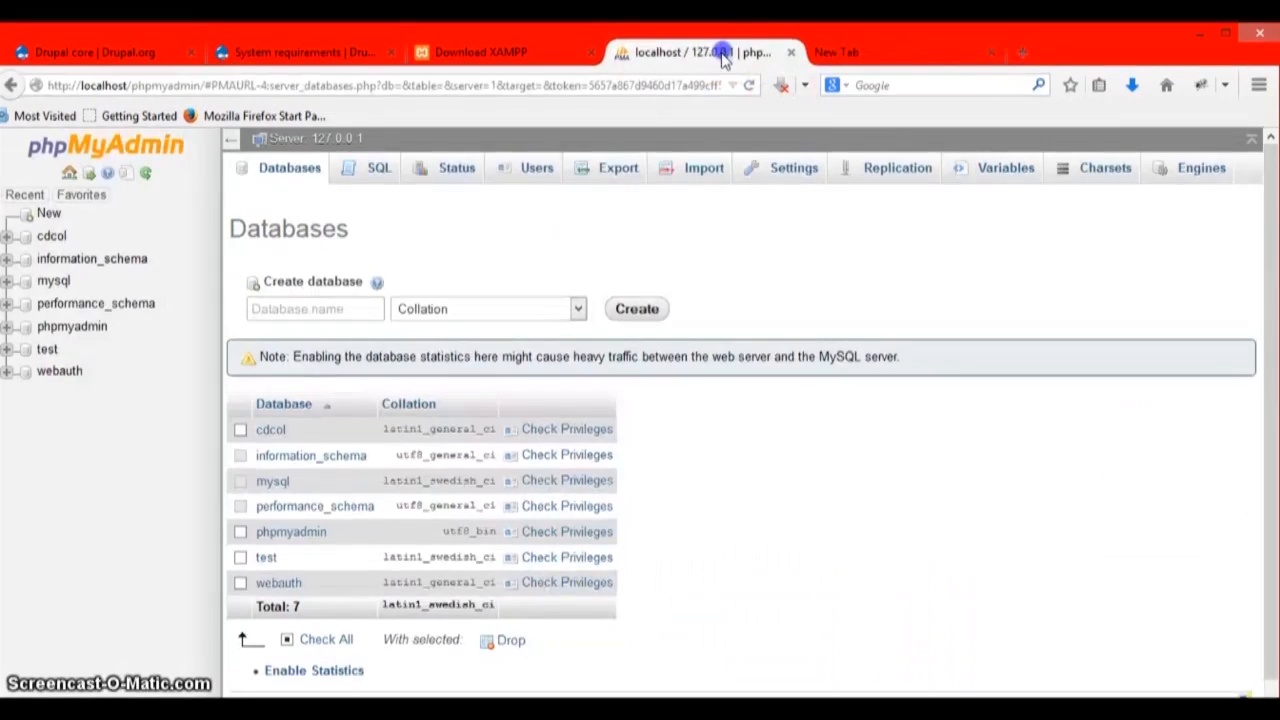
pyautogui.click(318, 309)
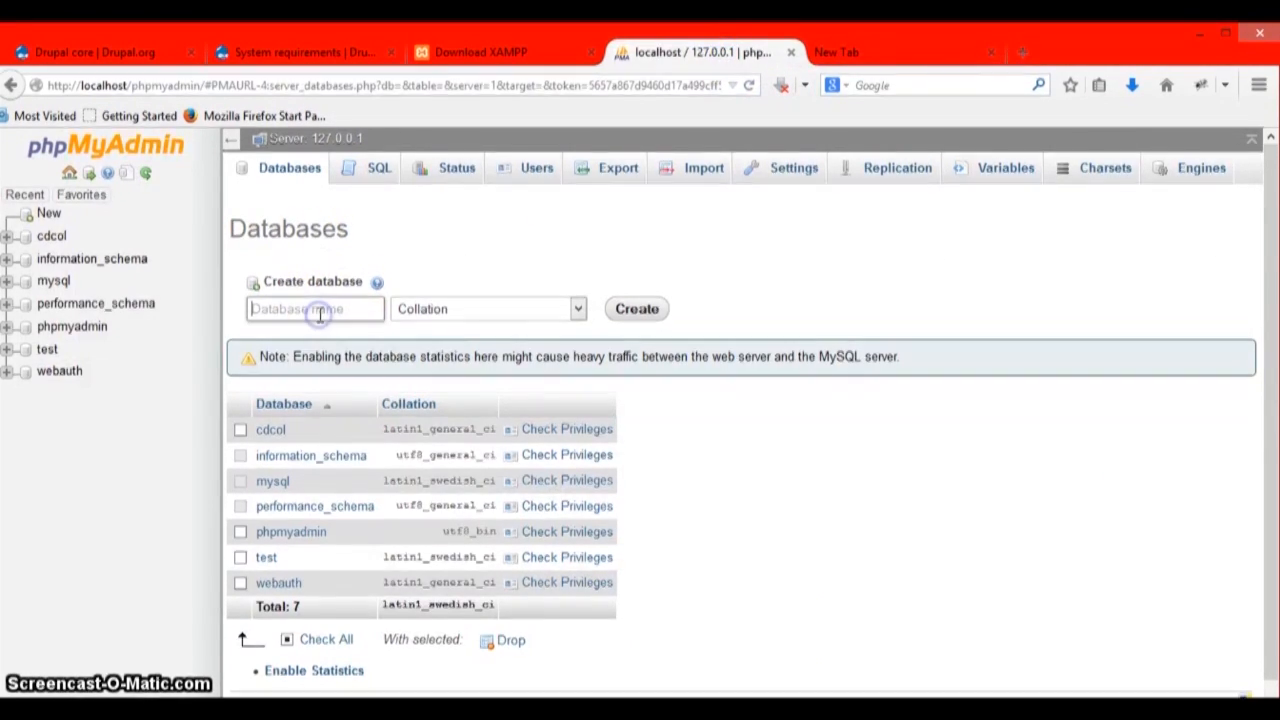
pyautogui.write('drupal')
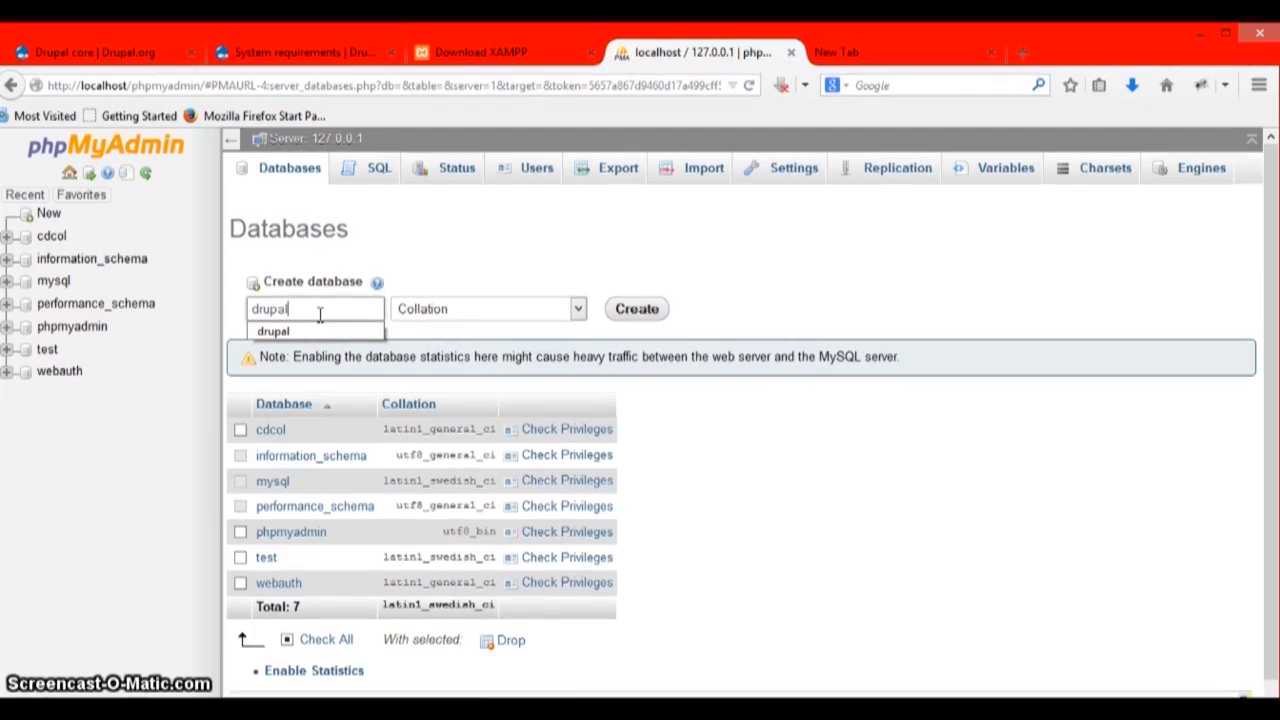
pyautogui.press('Return')
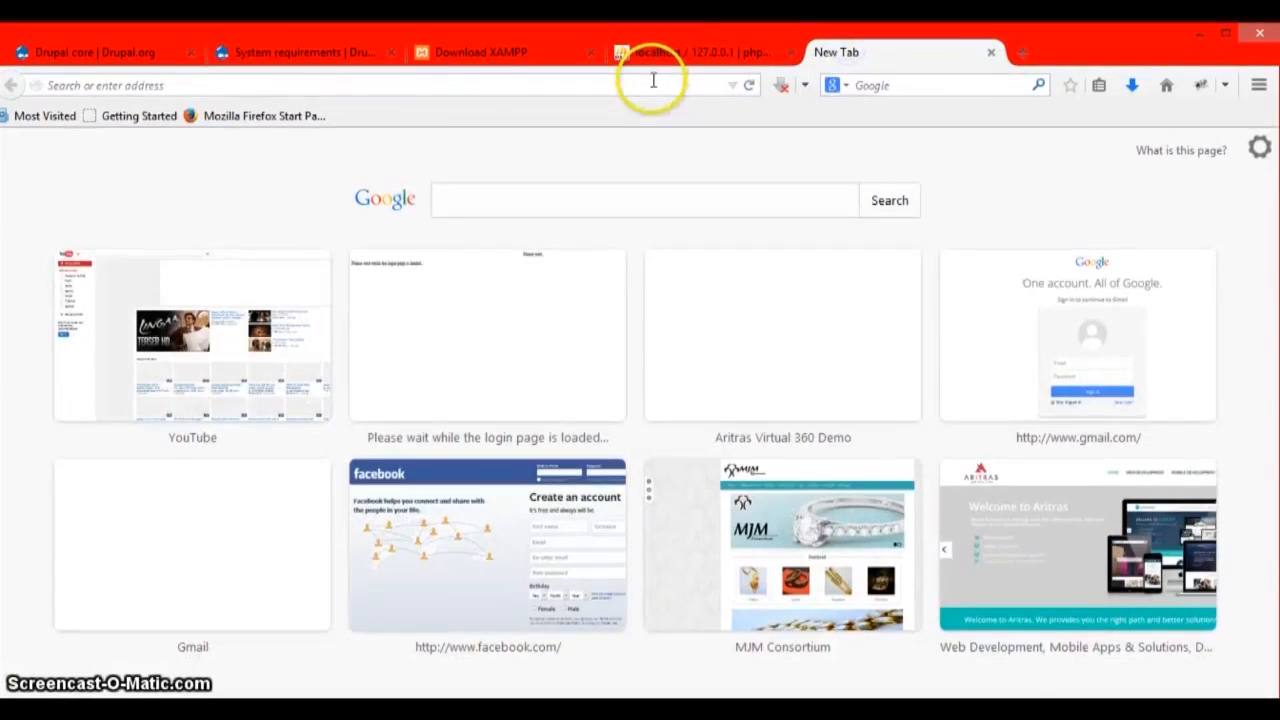
# - Load localhost/drupal, accept the Standard profile and English, and reach database configuration
pyautogui.write('localhost/')
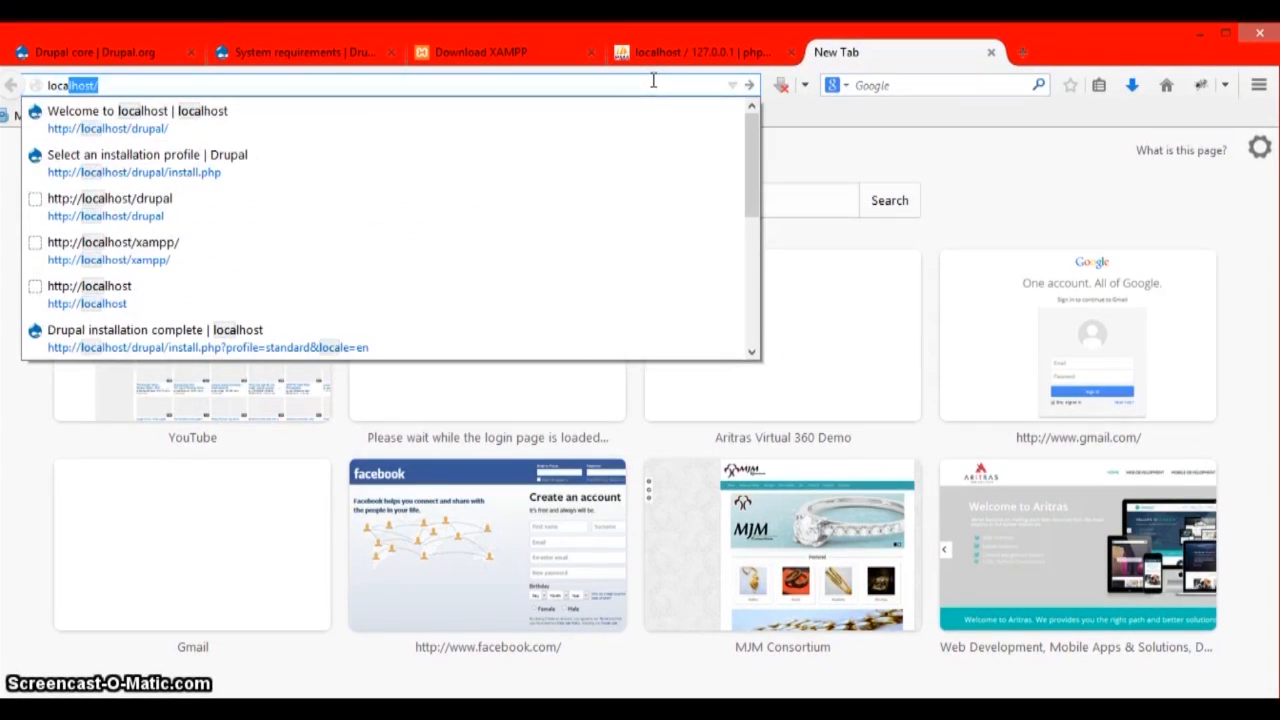
pyautogui.press('Down')
pyautogui.press('Return')
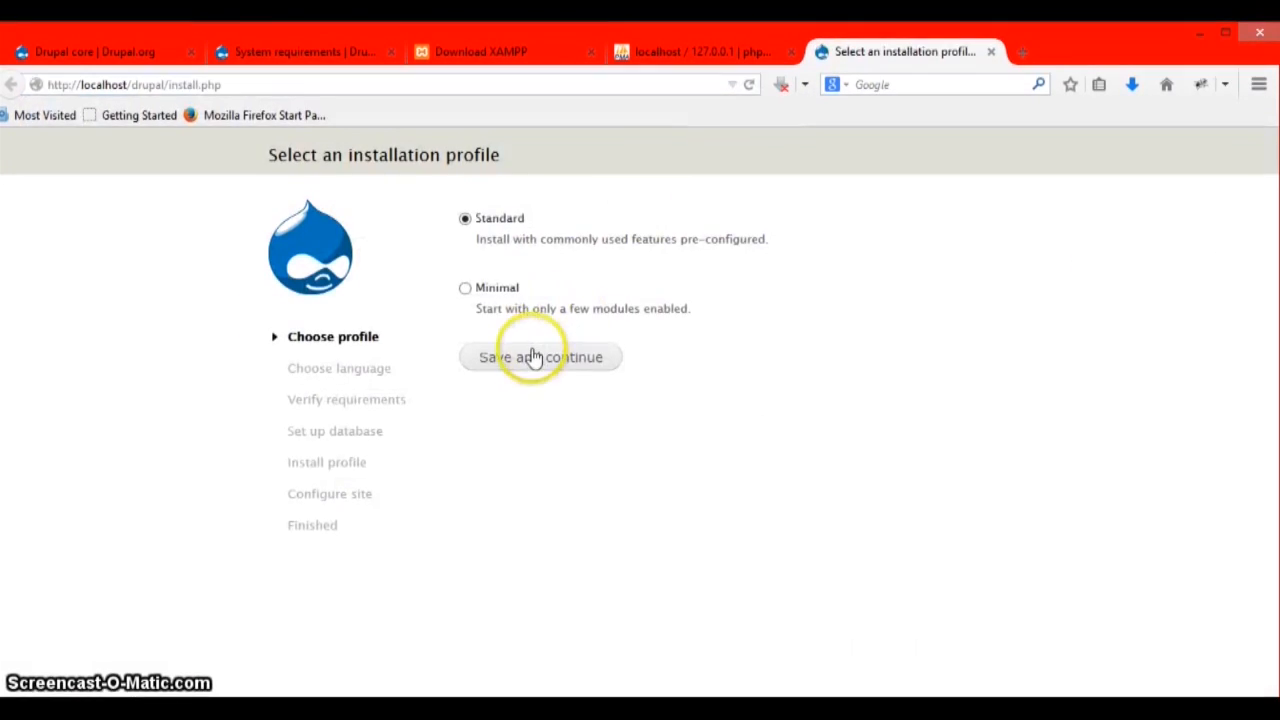
pyautogui.click(533, 357)
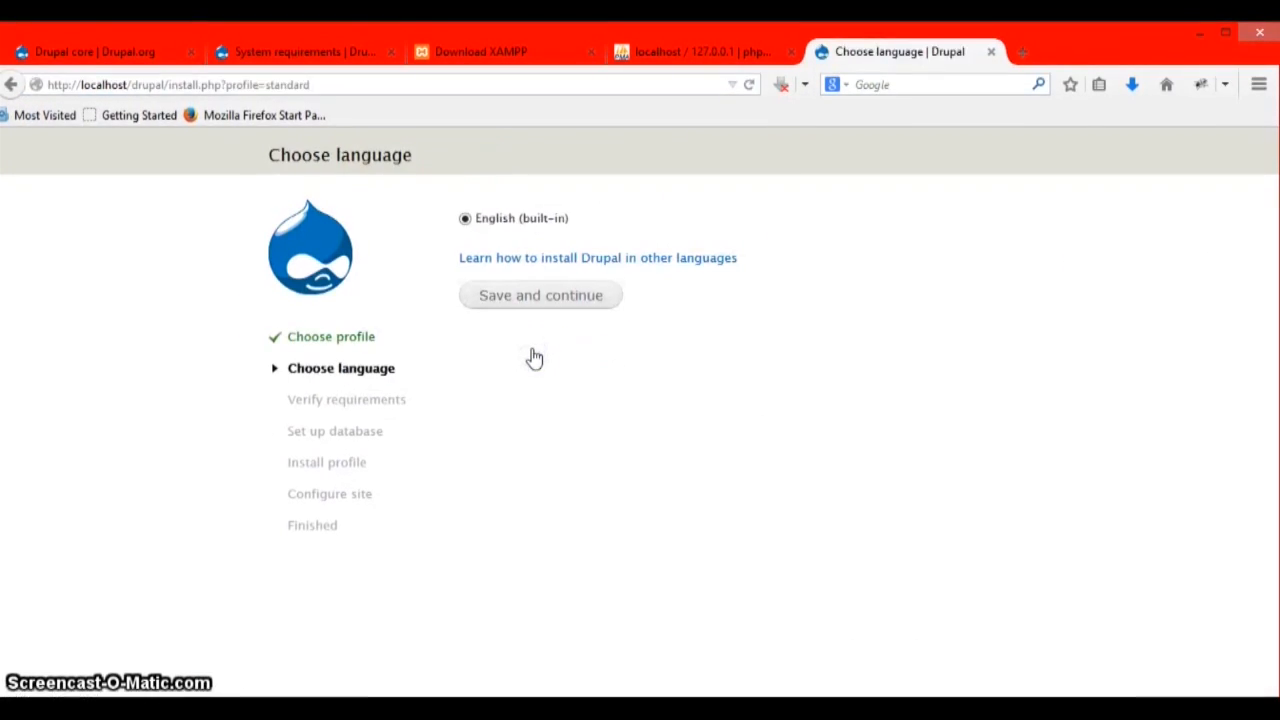
pyautogui.click(500, 303)
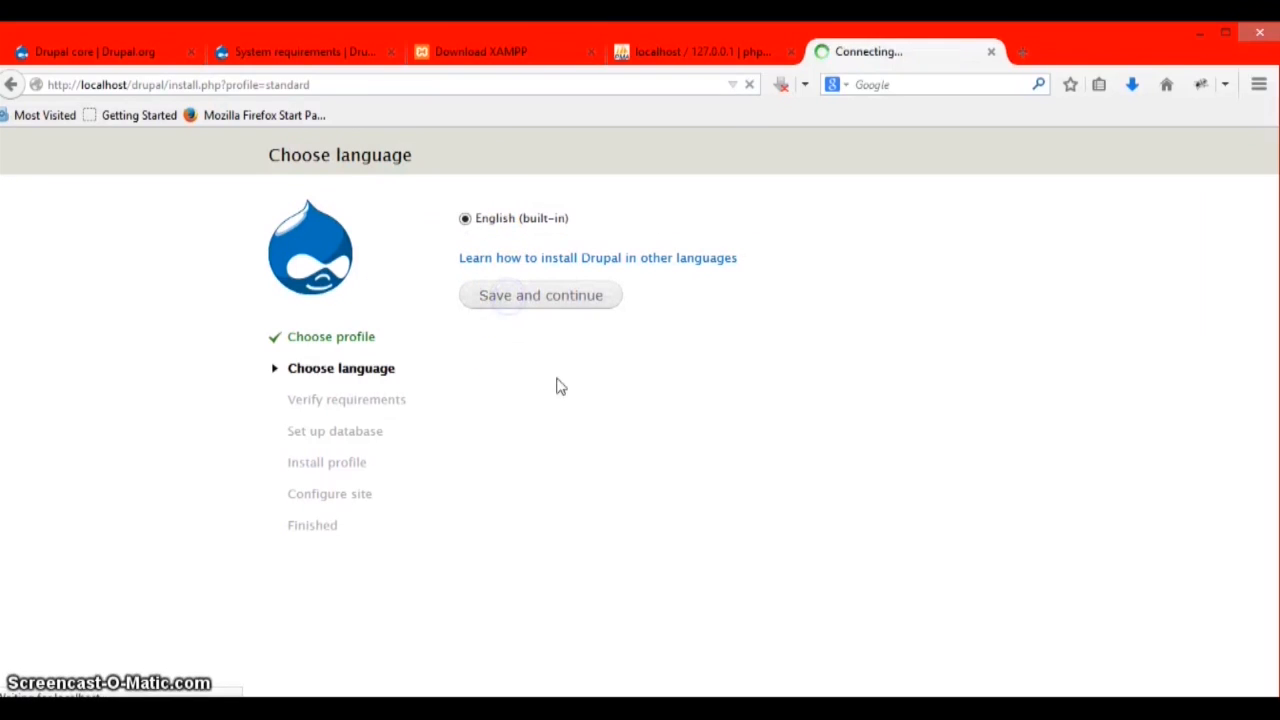
pyautogui.click(534, 353)
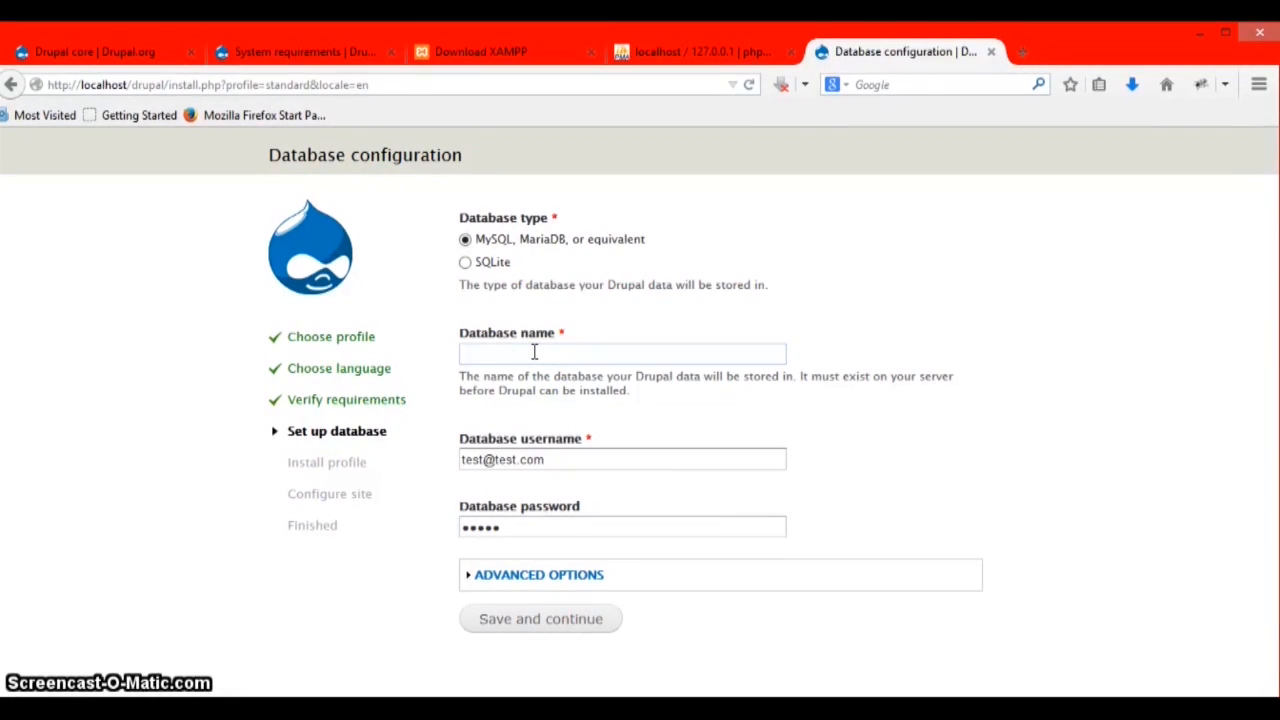
# - Enter database drupal with user root and an empty password, then continue the install
pyautogui.write('drupal')
pyautogui.press('Tab')
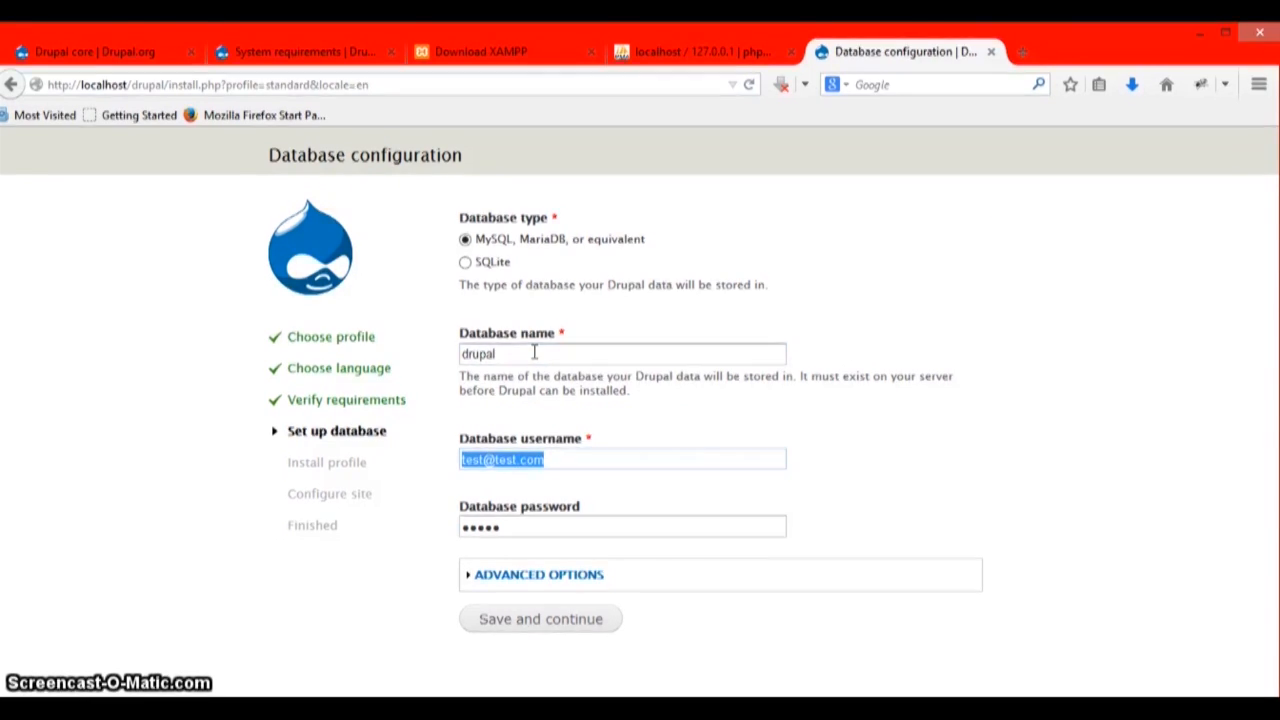
pyautogui.write('root')
pyautogui.press('Tab')
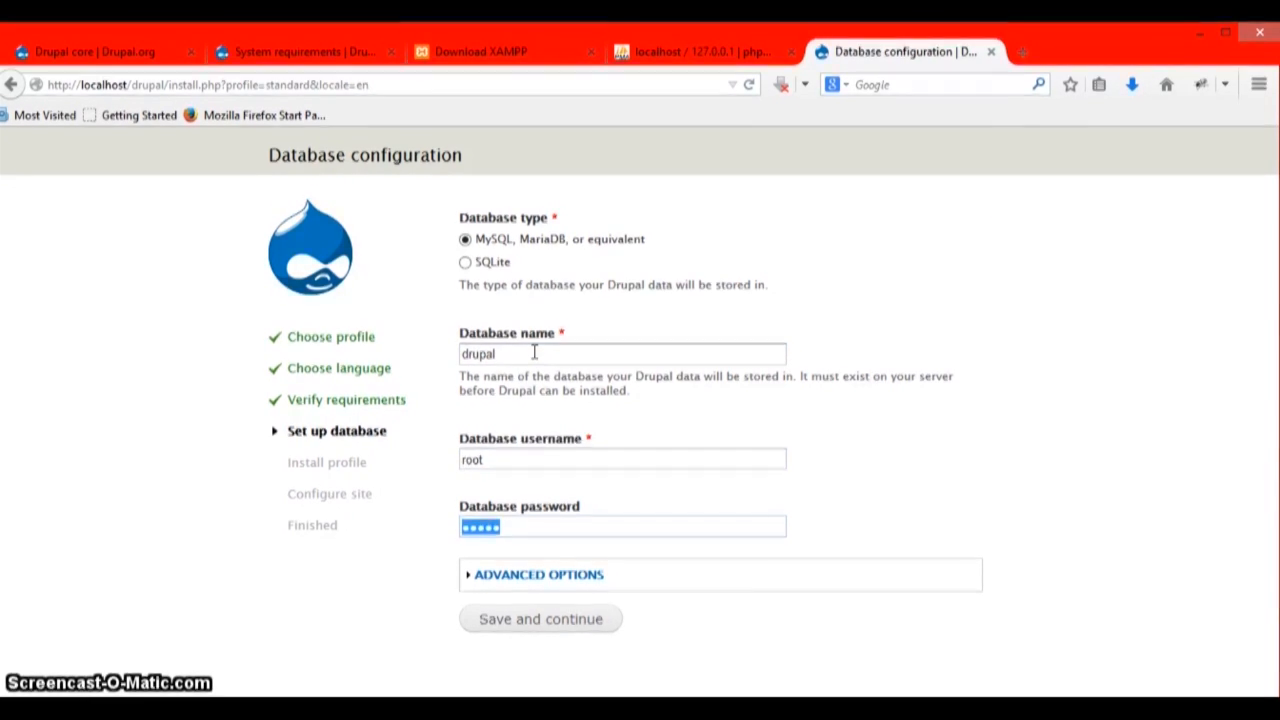
pyautogui.press('BackSpace')
pyautogui.click(528, 352)
pyautogui.click(563, 620)
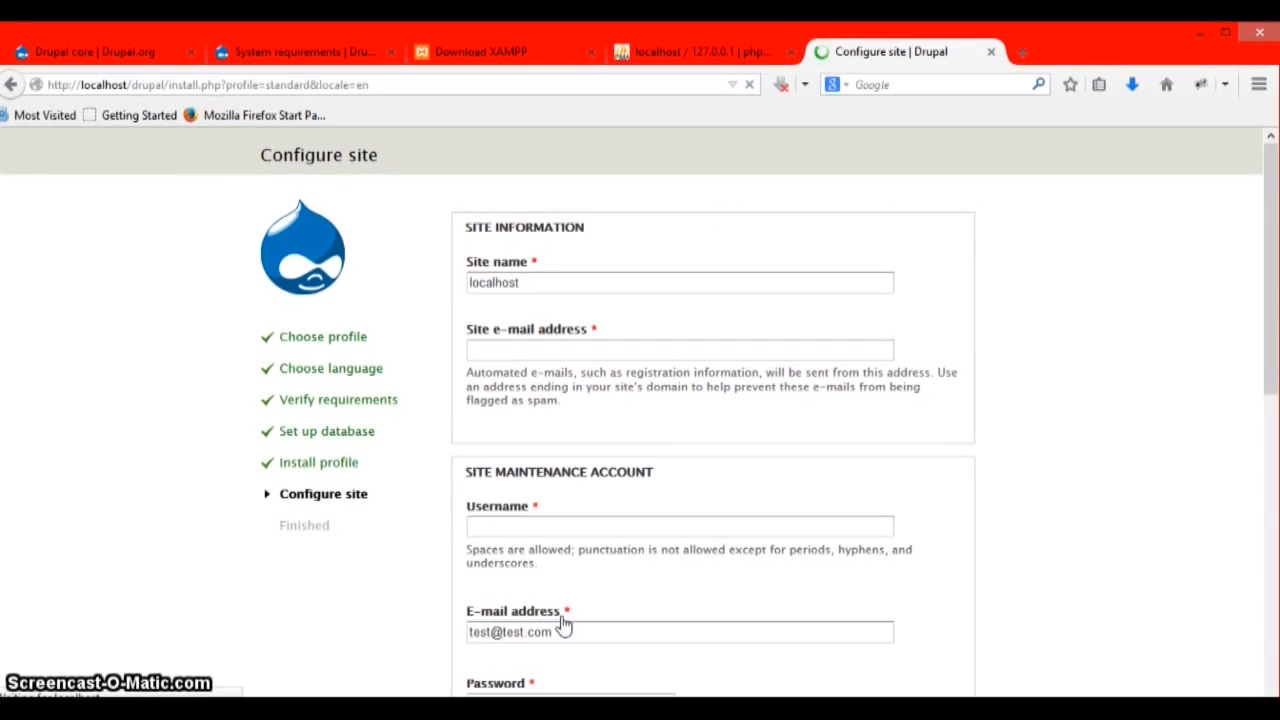
# - Fill in the site e-mail and maintenance account username from the browser's suggestions
pyautogui.click(492, 347)
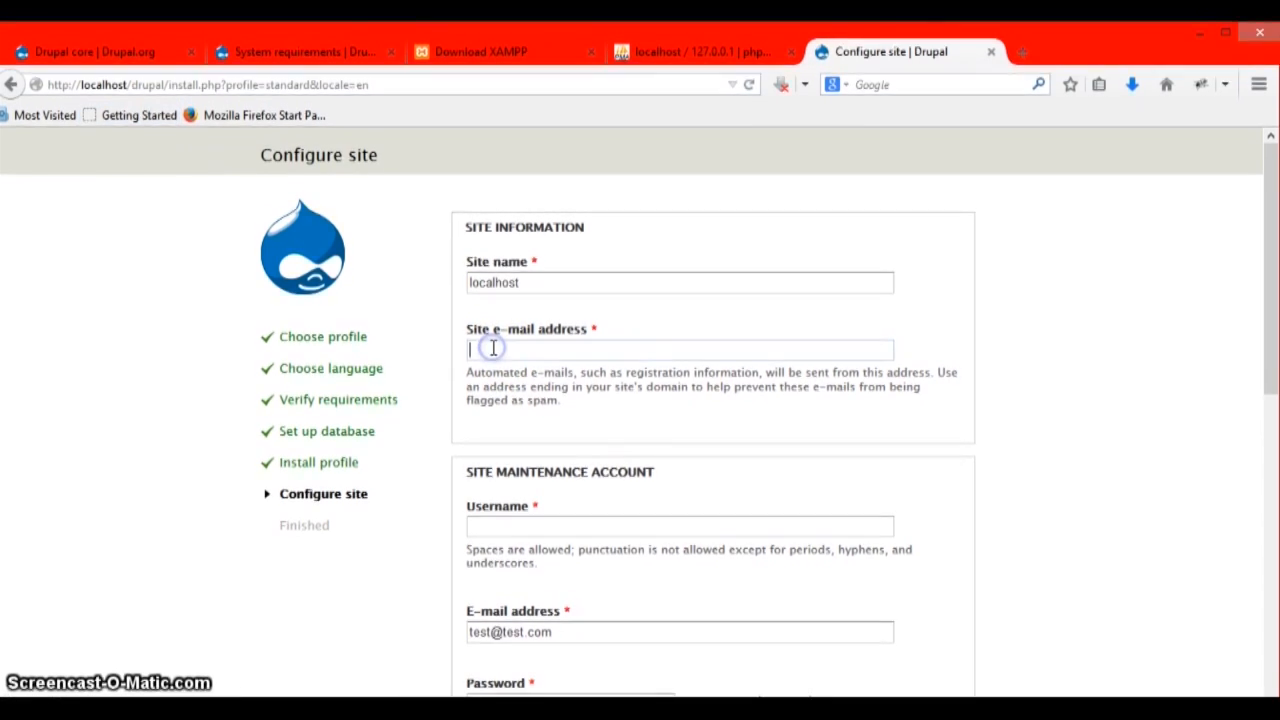
pyautogui.write('test')
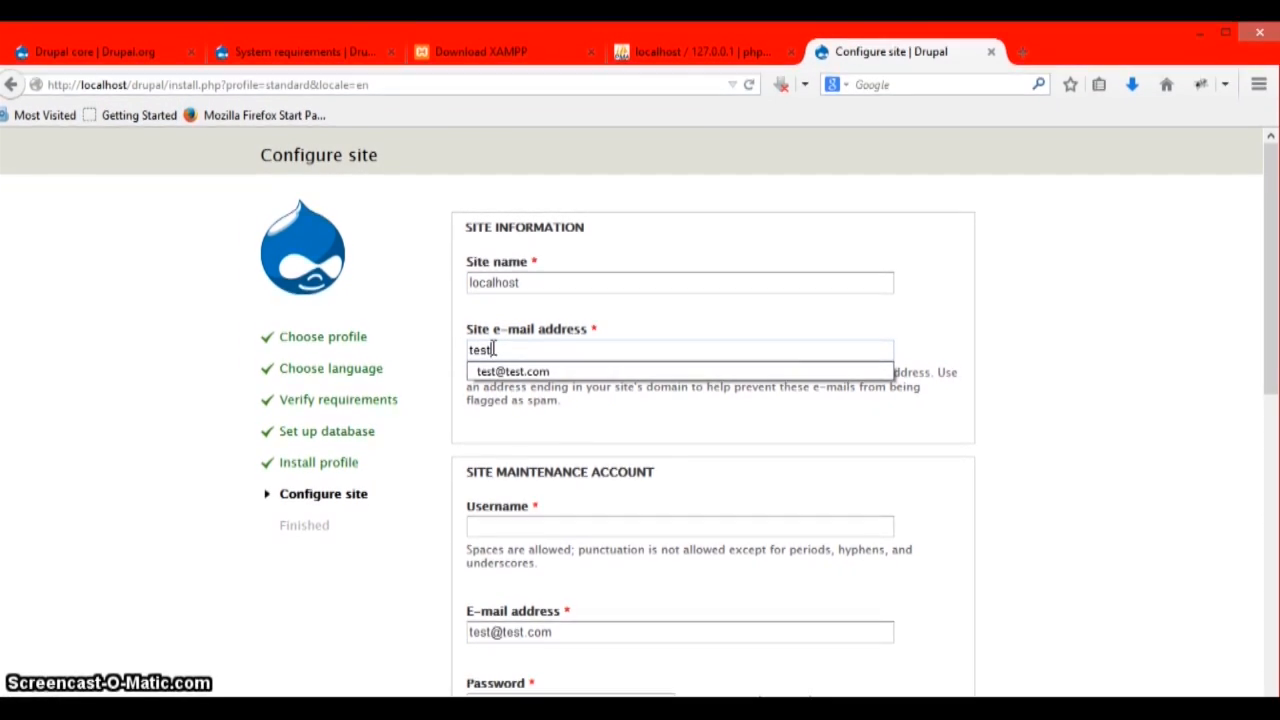
pyautogui.press('Down')
pyautogui.press('Return')
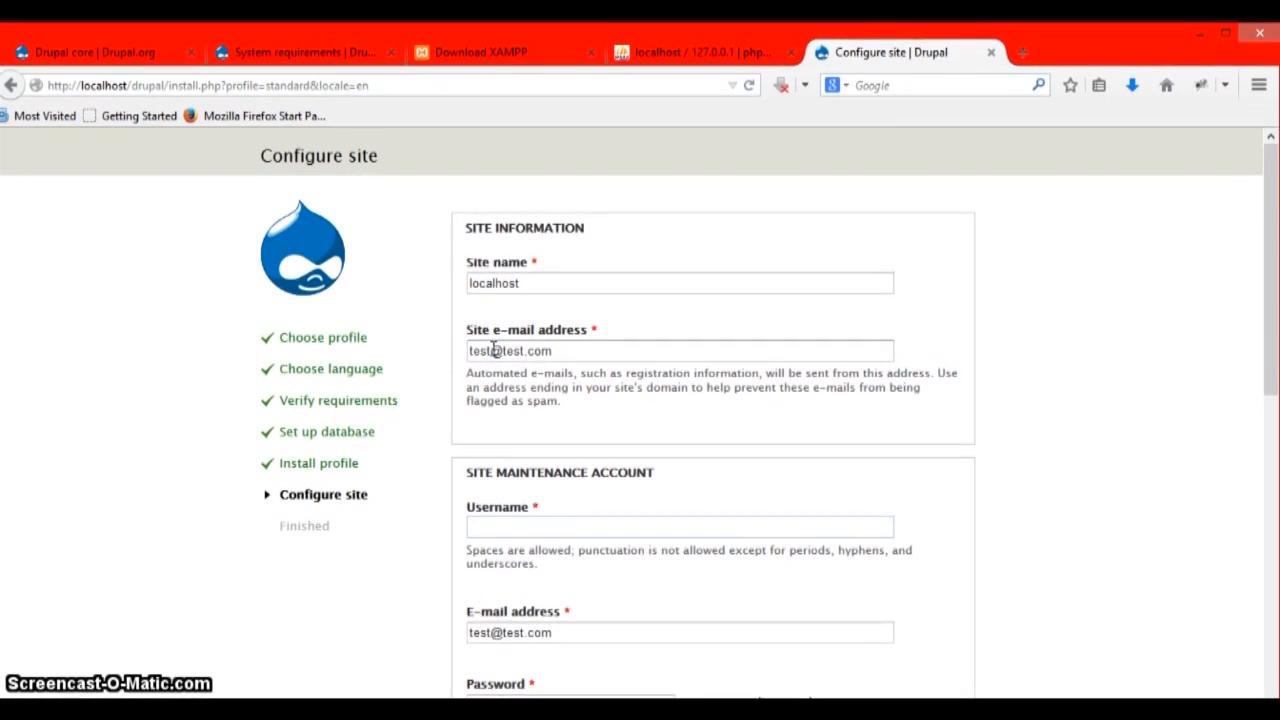
pyautogui.press('Tab')
pyautogui.press('Down')
pyautogui.press('Down')
pyautogui.press('Return')
# - Enter the account password and submit the Configure site form to finish installing
pyautogui.press('Tab')
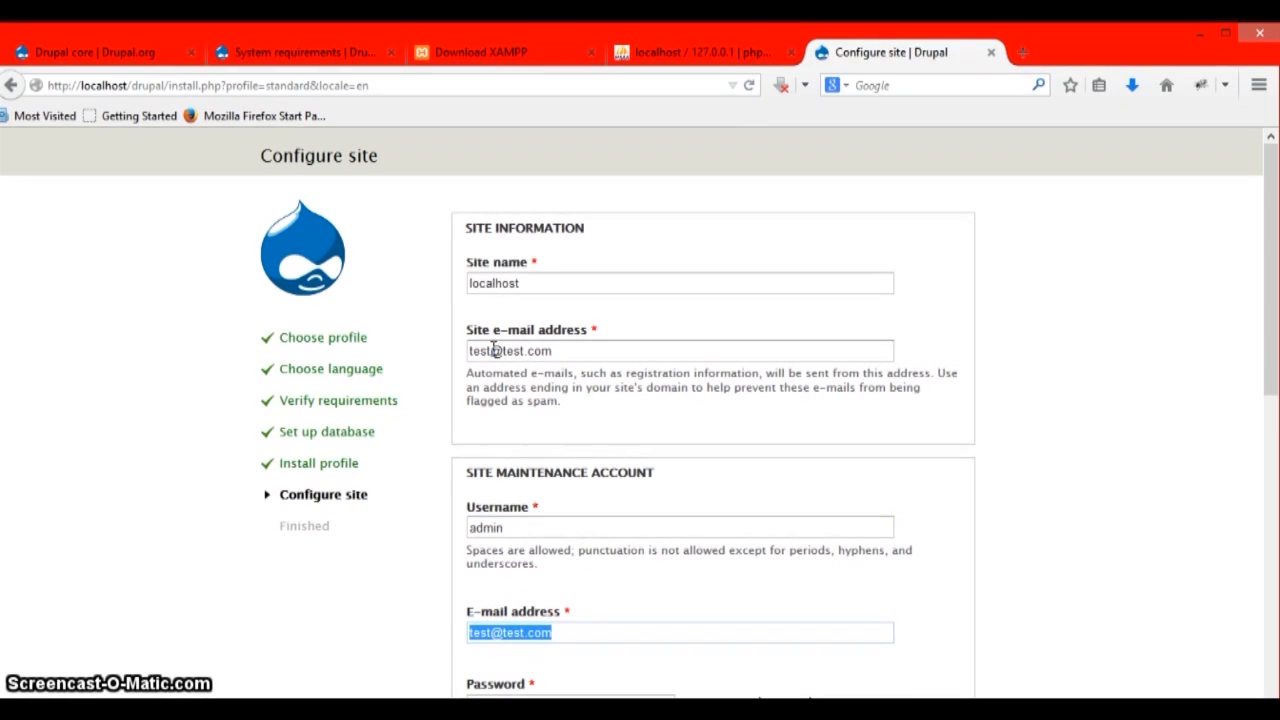
pyautogui.press('Tab')
pyautogui.press('Tab')
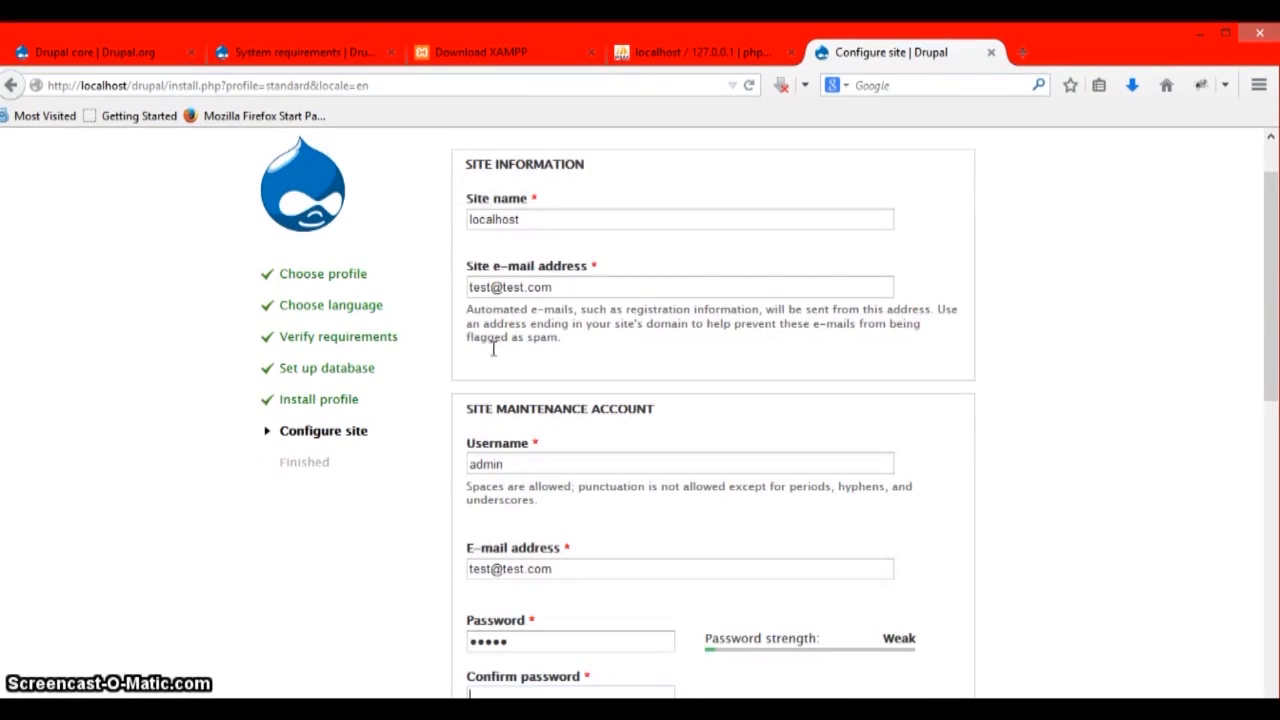
pyautogui.scroll(-4, 534, 363)
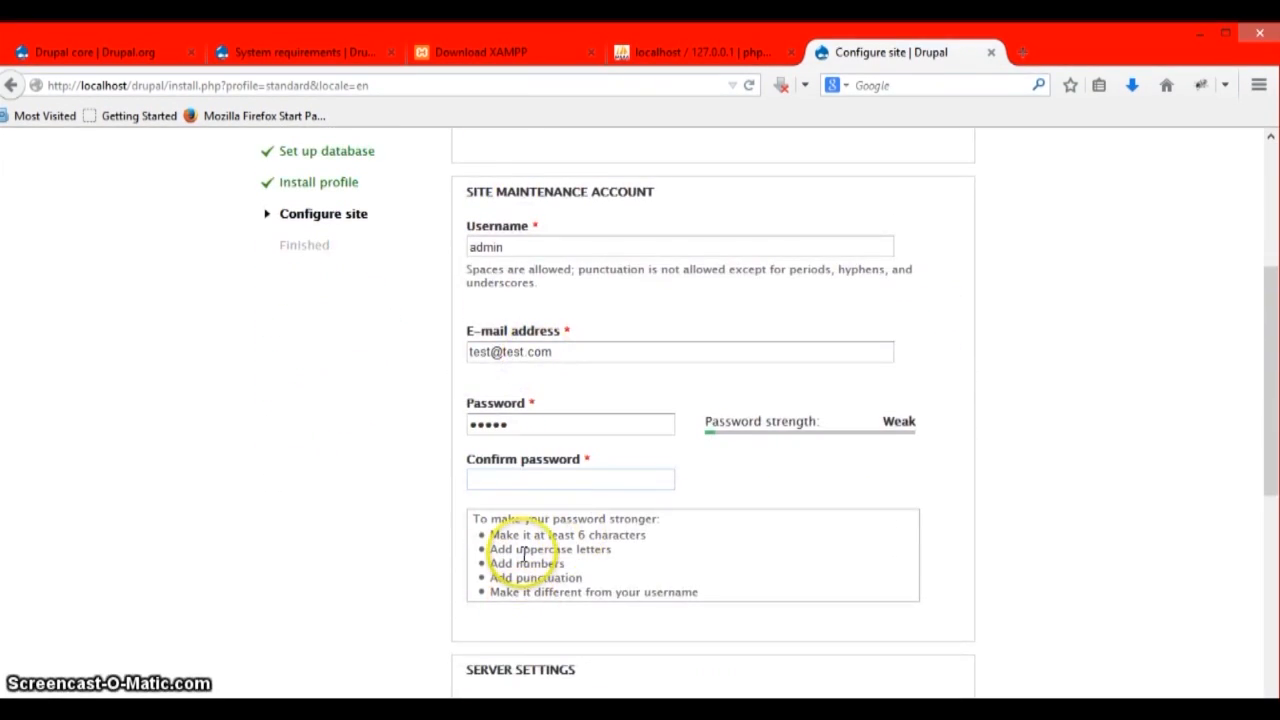
pyautogui.write('admi')
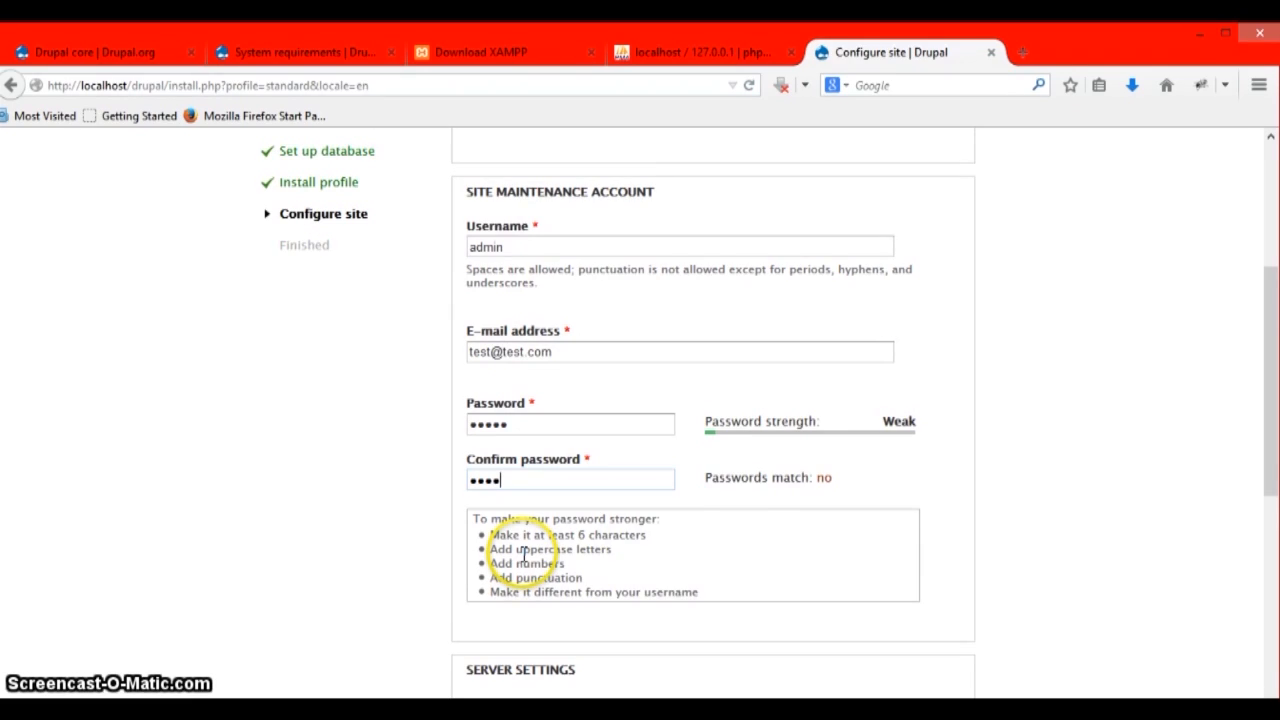
pyautogui.write('n')
pyautogui.scroll(-1, 522, 555)
pyautogui.scroll(-4, 522, 555)
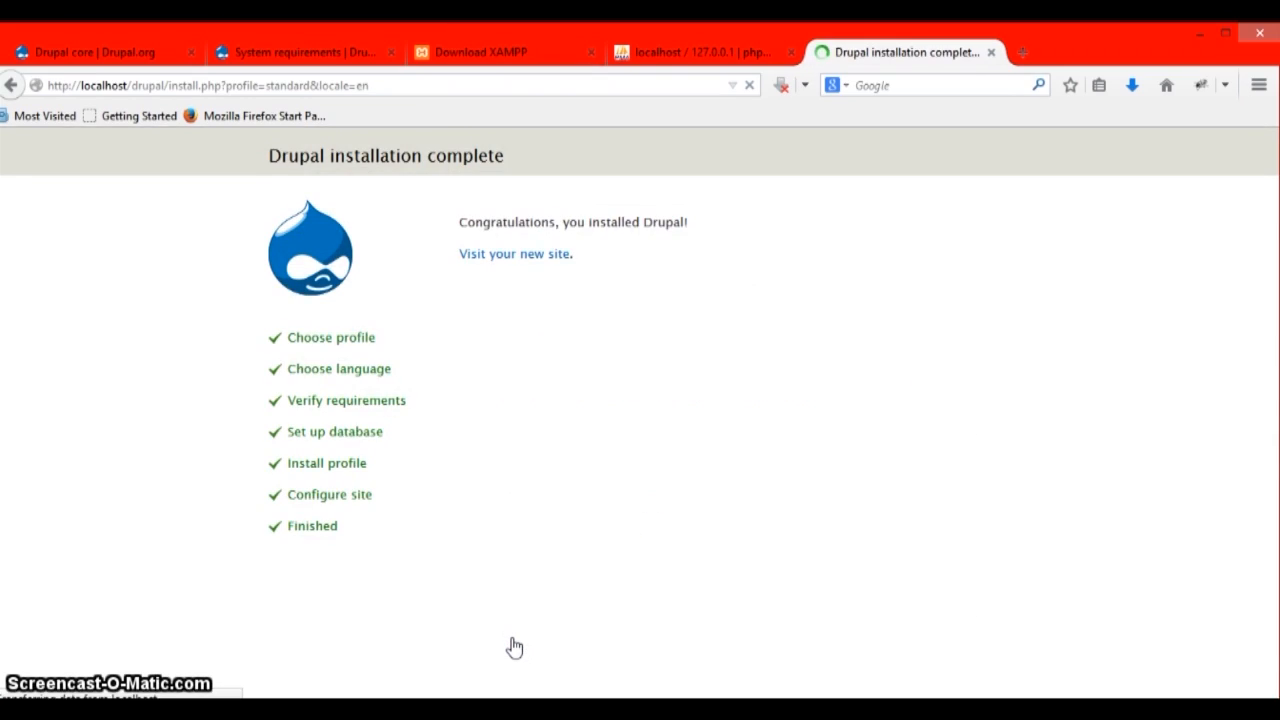
# - Visit the new localhost site and open Configuration from the admin toolbar
pyautogui.click(516, 256)
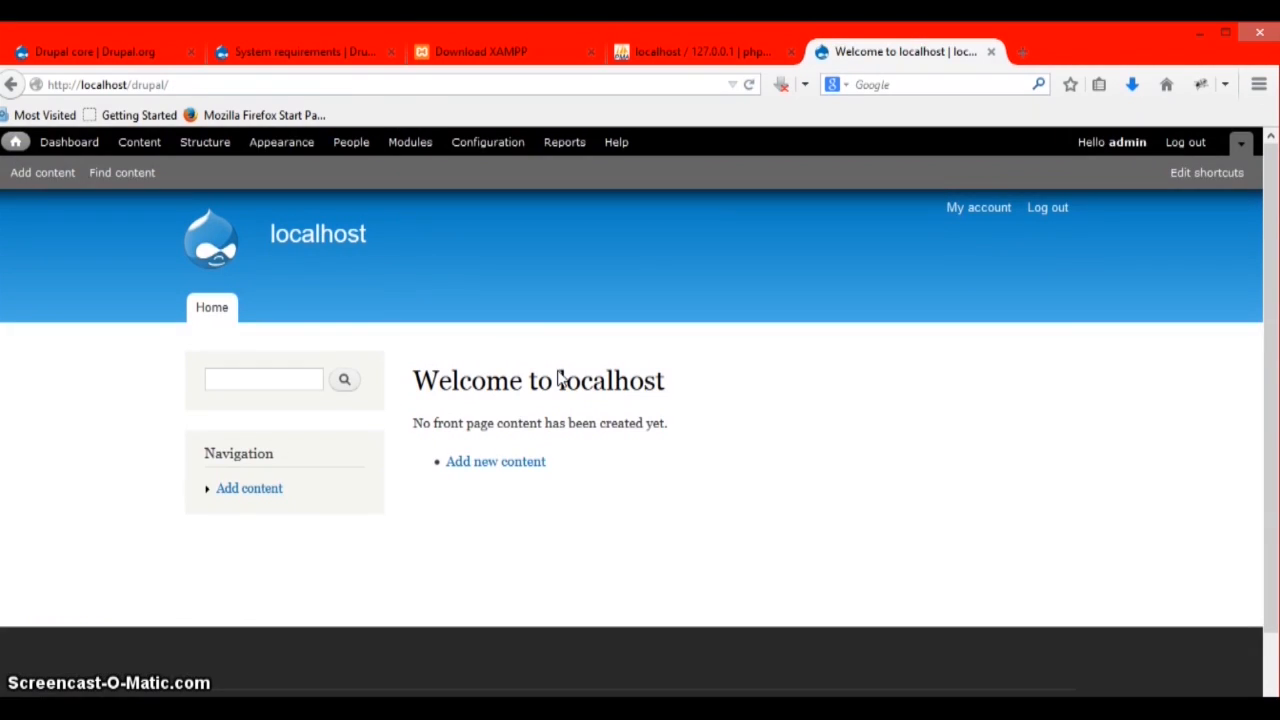
pyautogui.click(508, 323)
pyautogui.click(490, 145)
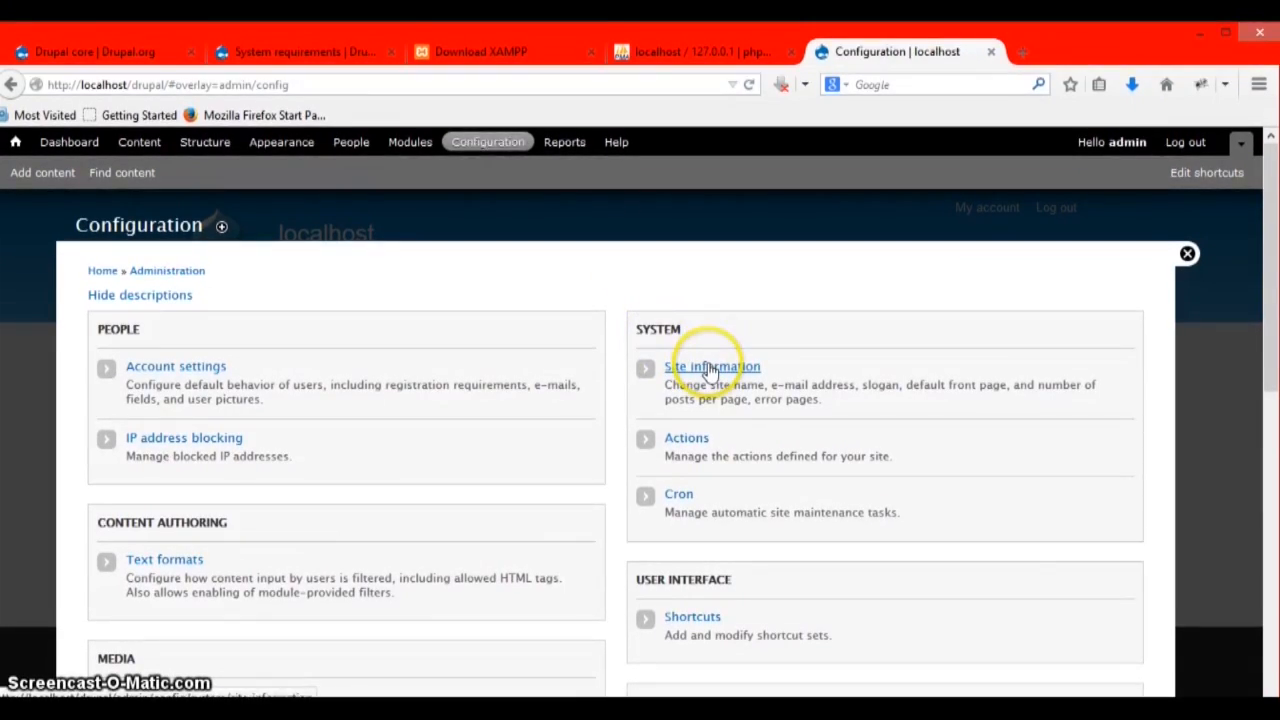
# - In Site information, enter 'My Drupal Site' as the site name and 'Demo' as the slogan, then save
pyautogui.click(709, 367)
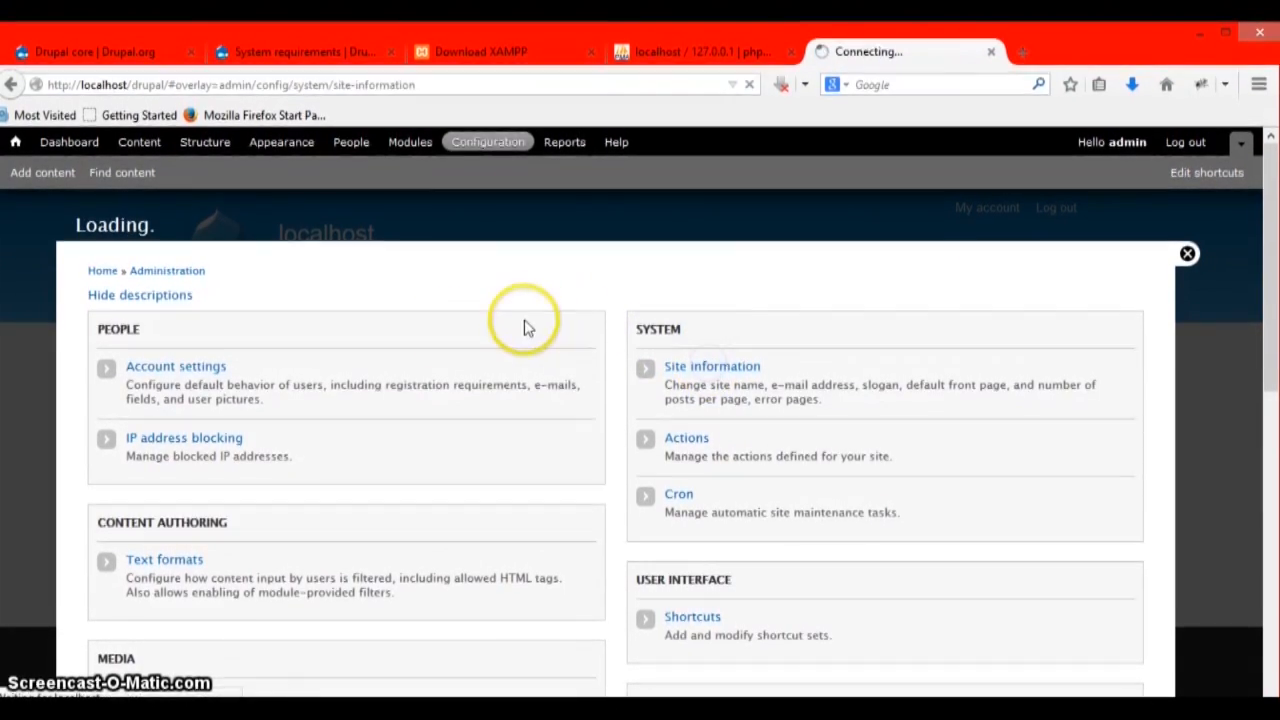
pyautogui.doubleClick(193, 367)
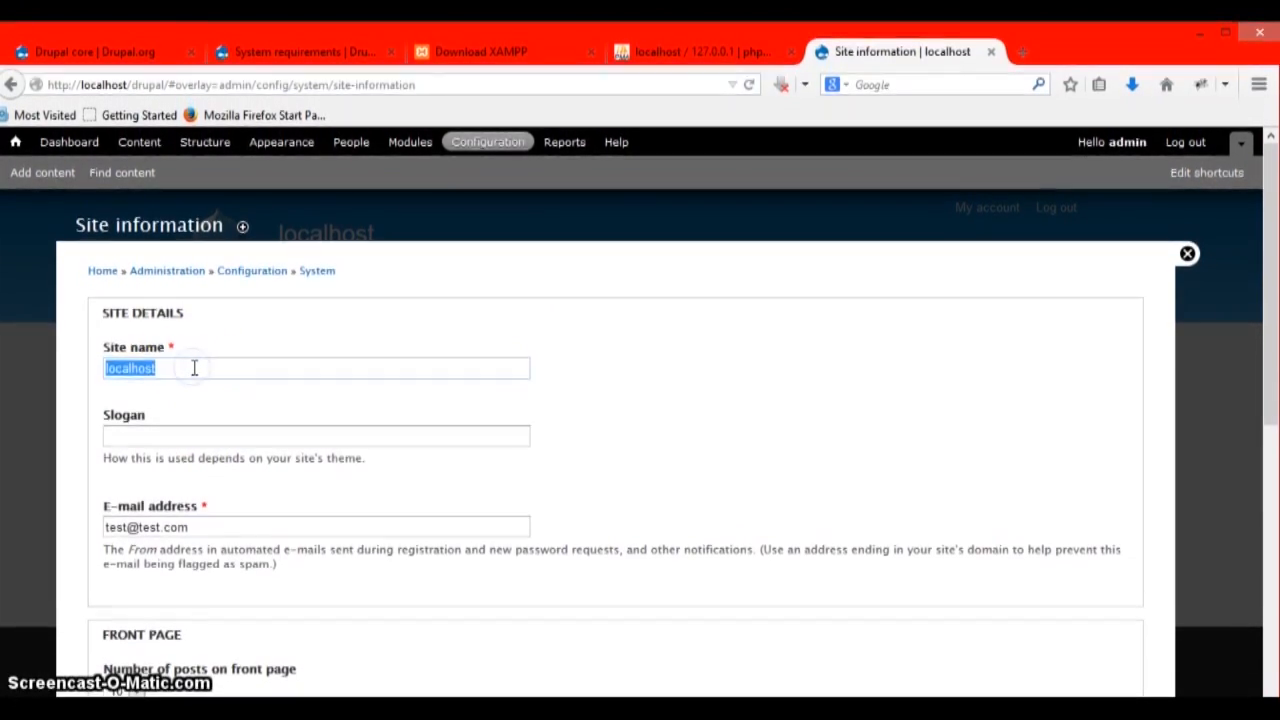
pyautogui.write('My')
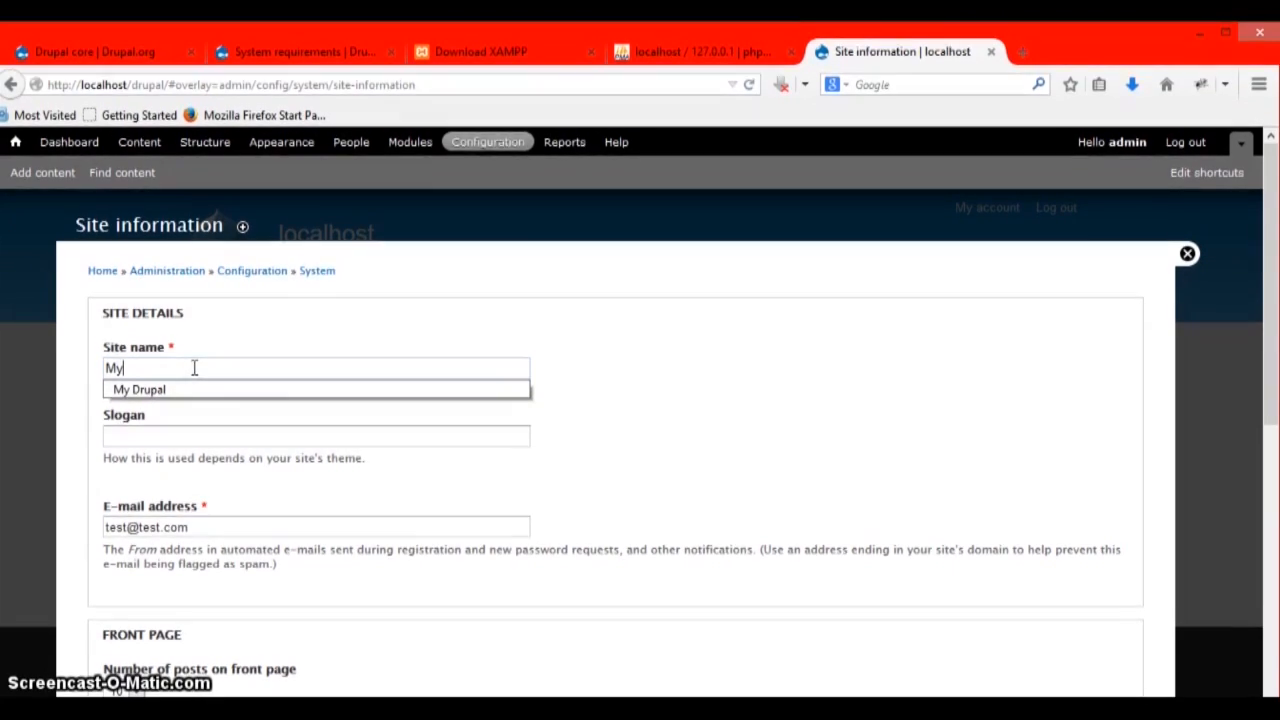
pyautogui.write(' Drupal Site')
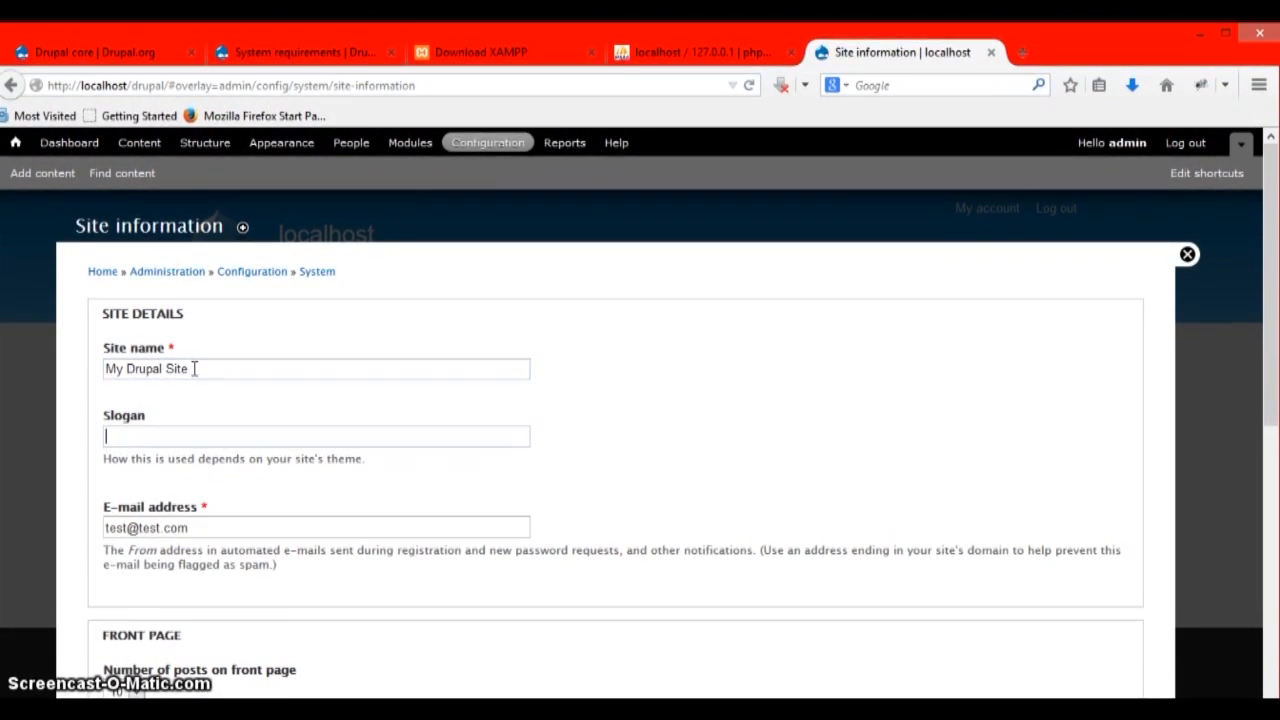
pyautogui.press('Tab')
pyautogui.write('Demo')
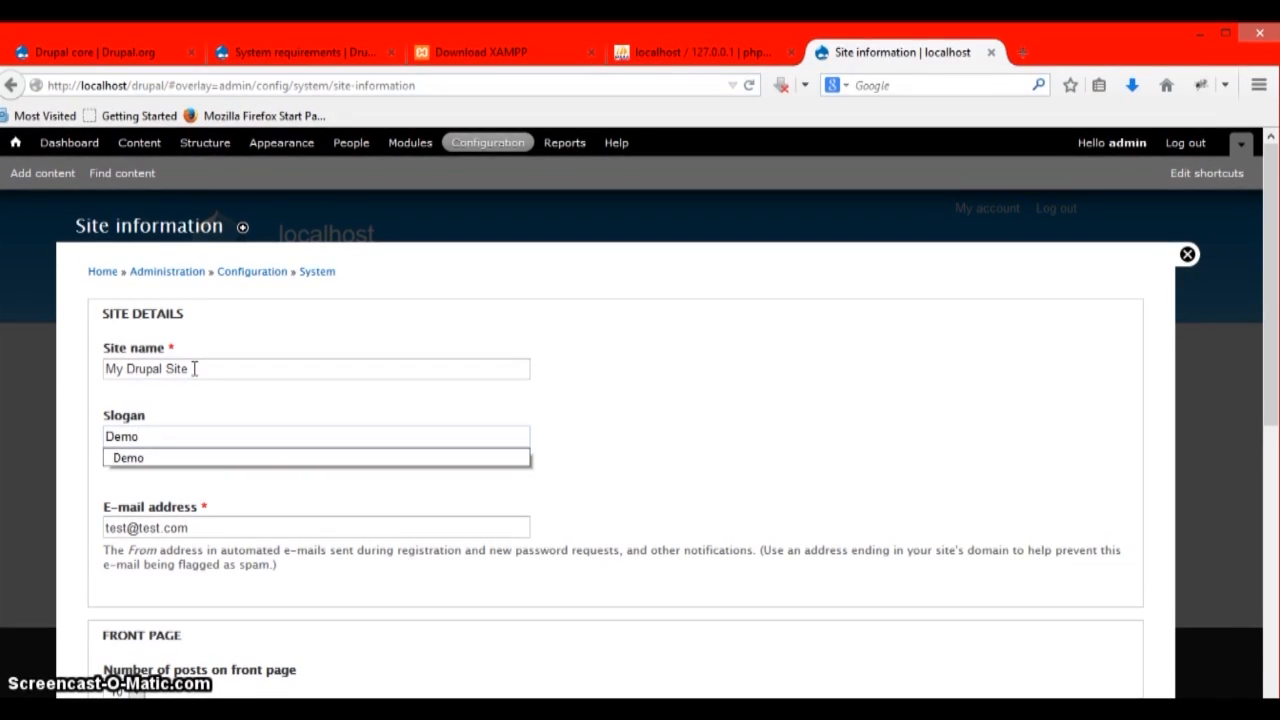
pyautogui.click(629, 529)
pyautogui.scroll(-5, 506, 523)
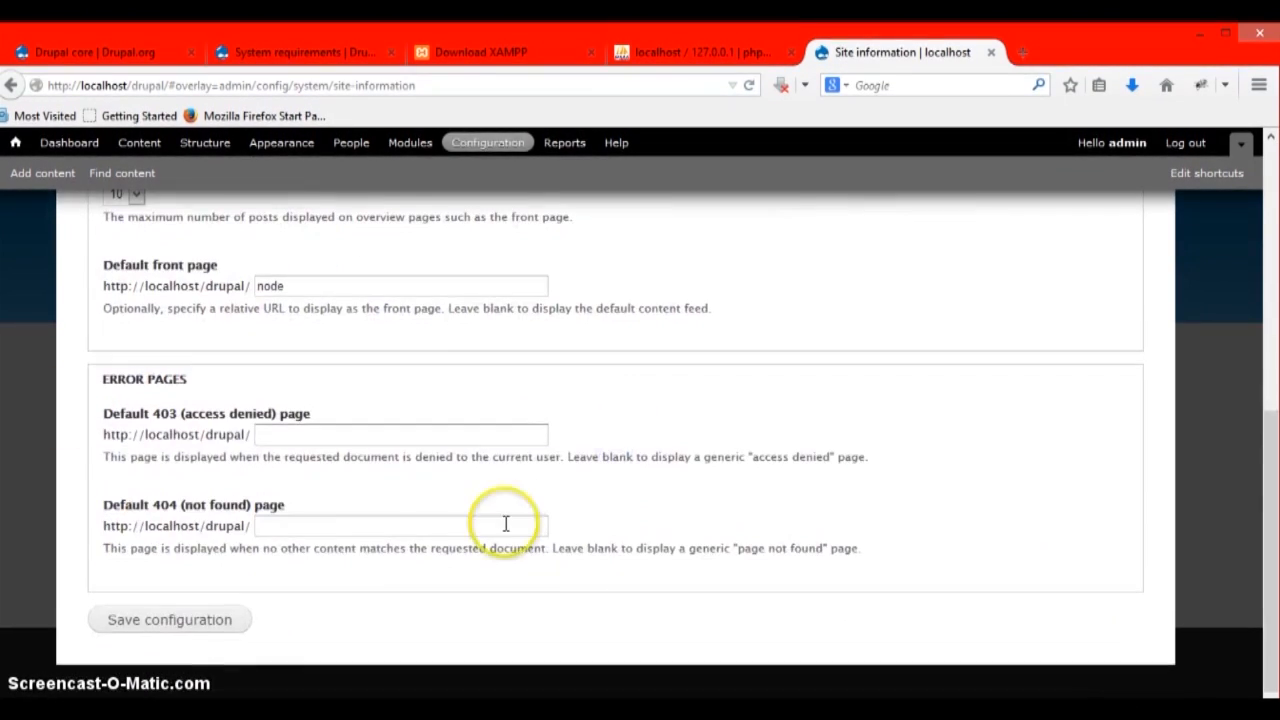
pyautogui.click(203, 623)
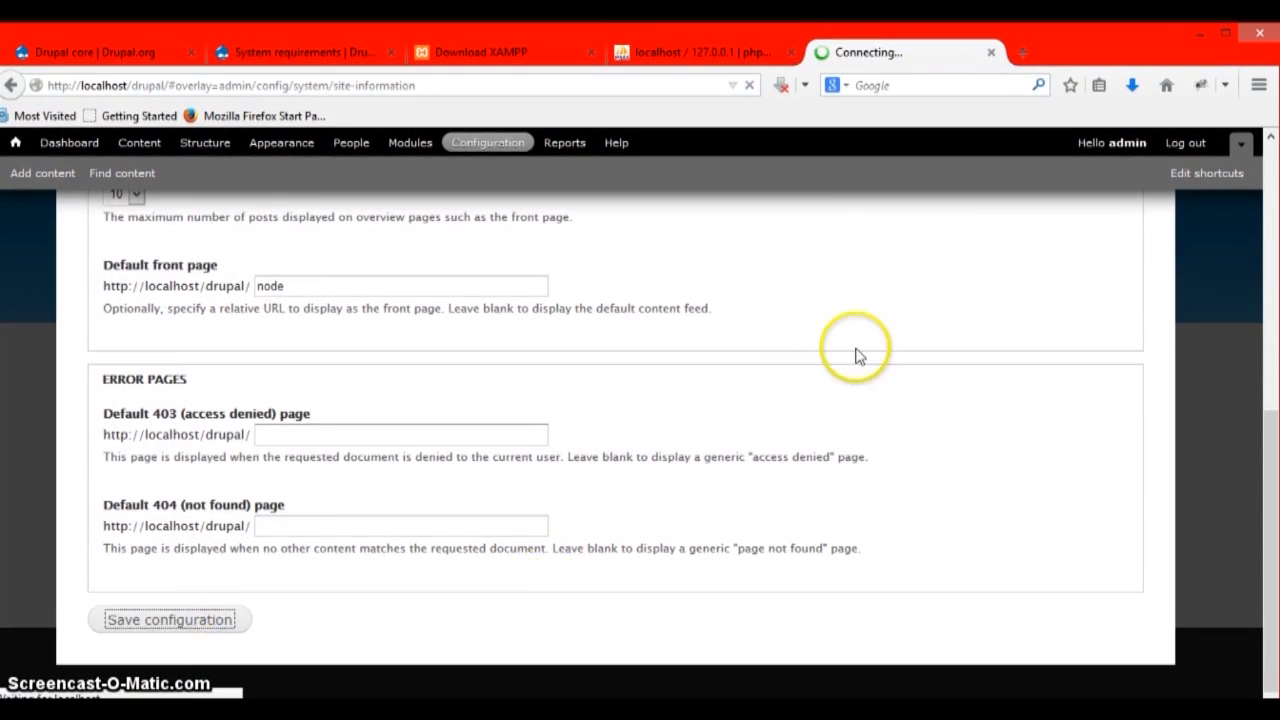
# - Close the overlay and check the new title and slogan in the front page header
pyautogui.click(1186, 252)
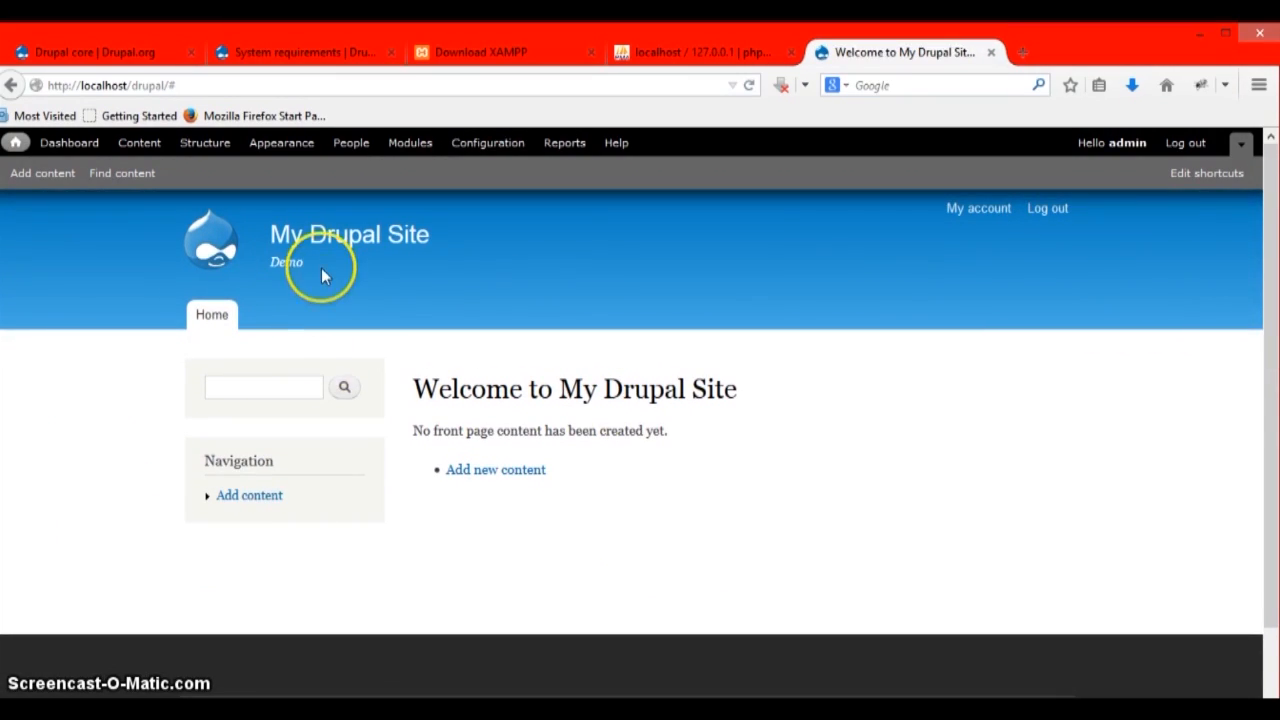
pyautogui.moveTo(321, 268); pyautogui.dragTo(287, 237)
pyautogui.click(518, 288)
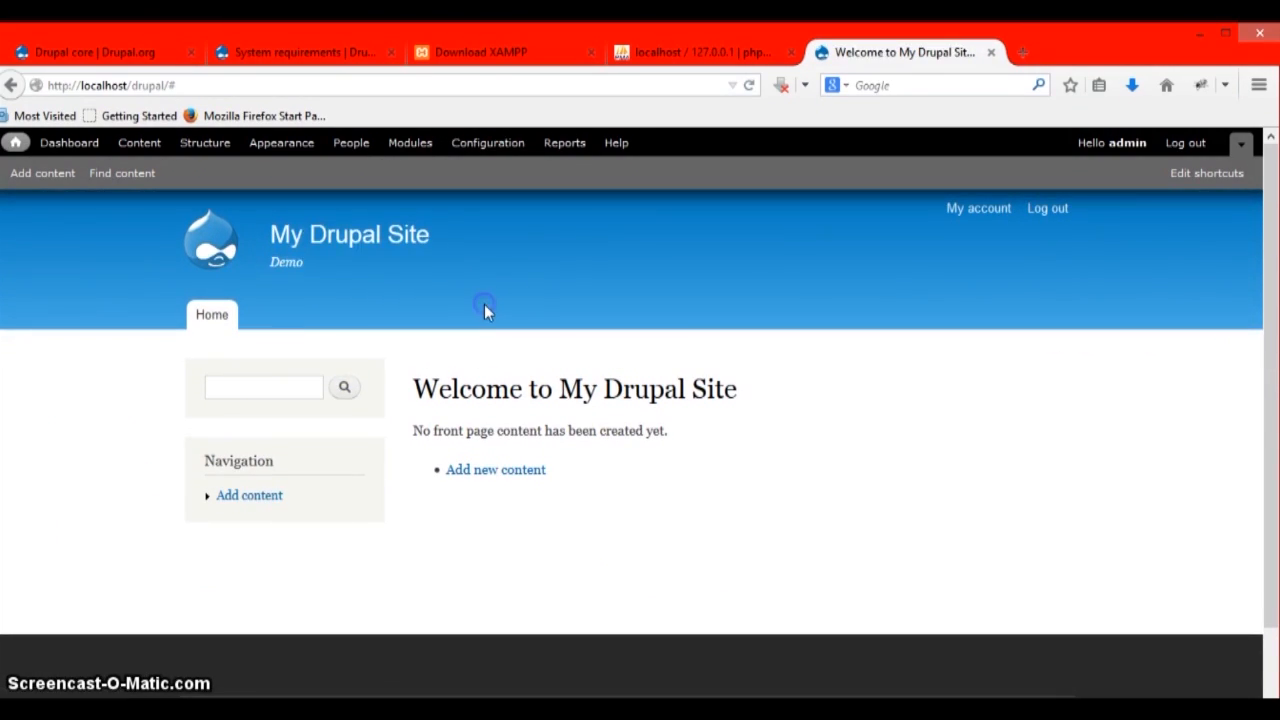